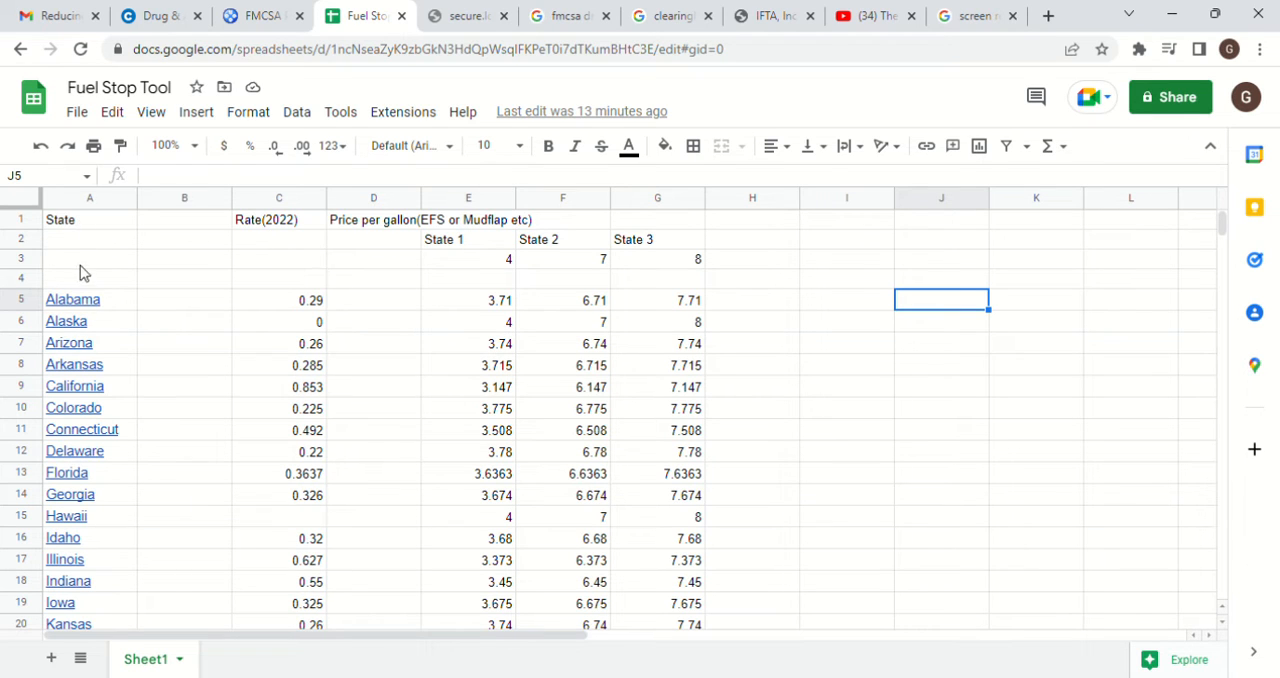
click(95, 199)
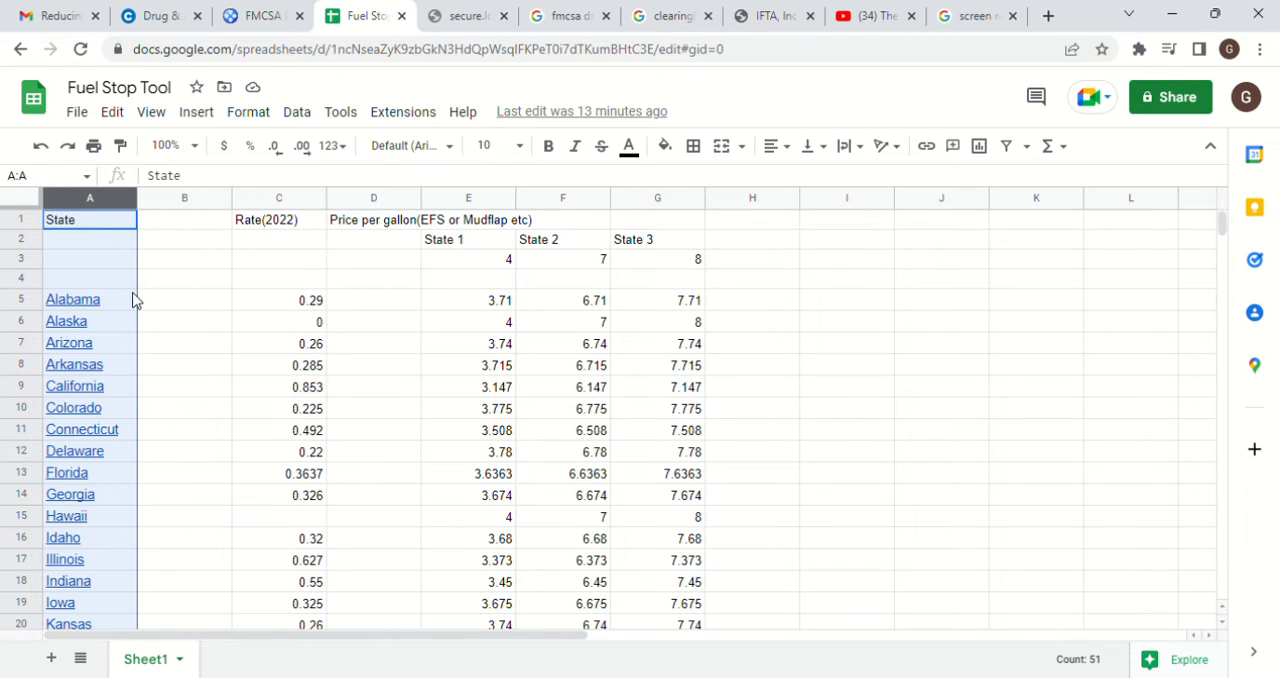
click(285, 308)
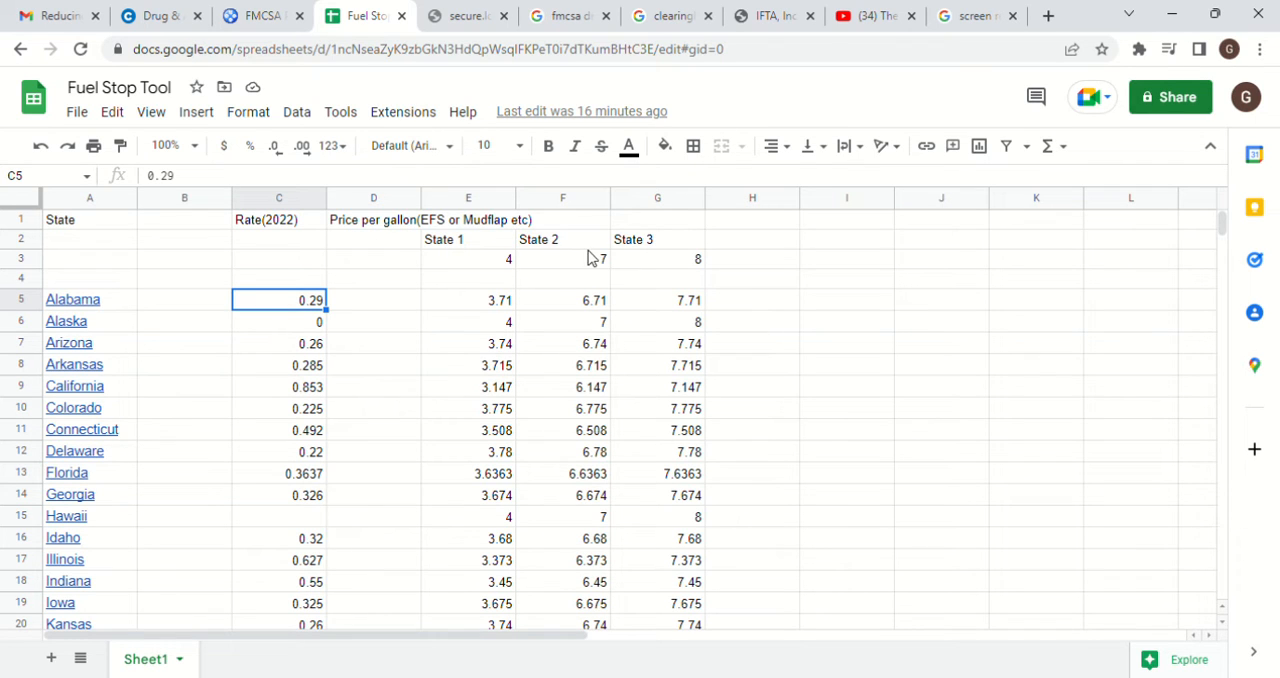
Set the State 1 price per gallon in E3 to 4.45
click(491, 262)
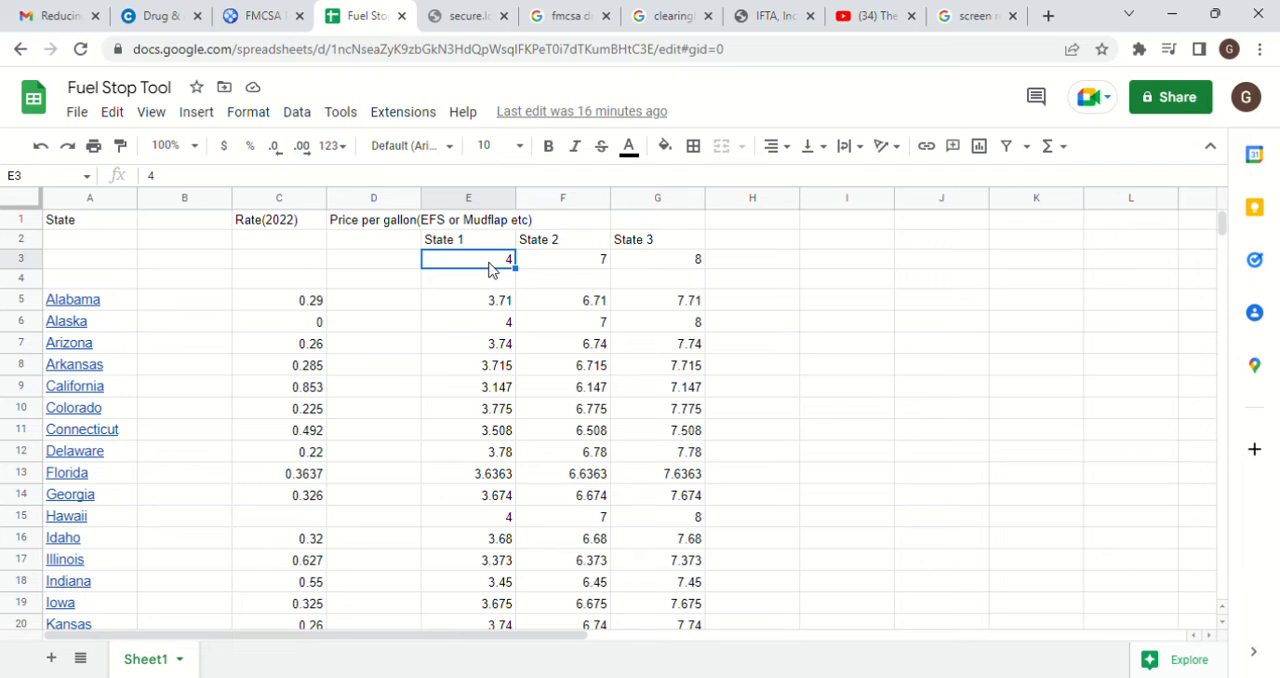
double_click(493, 268)
text(.45)
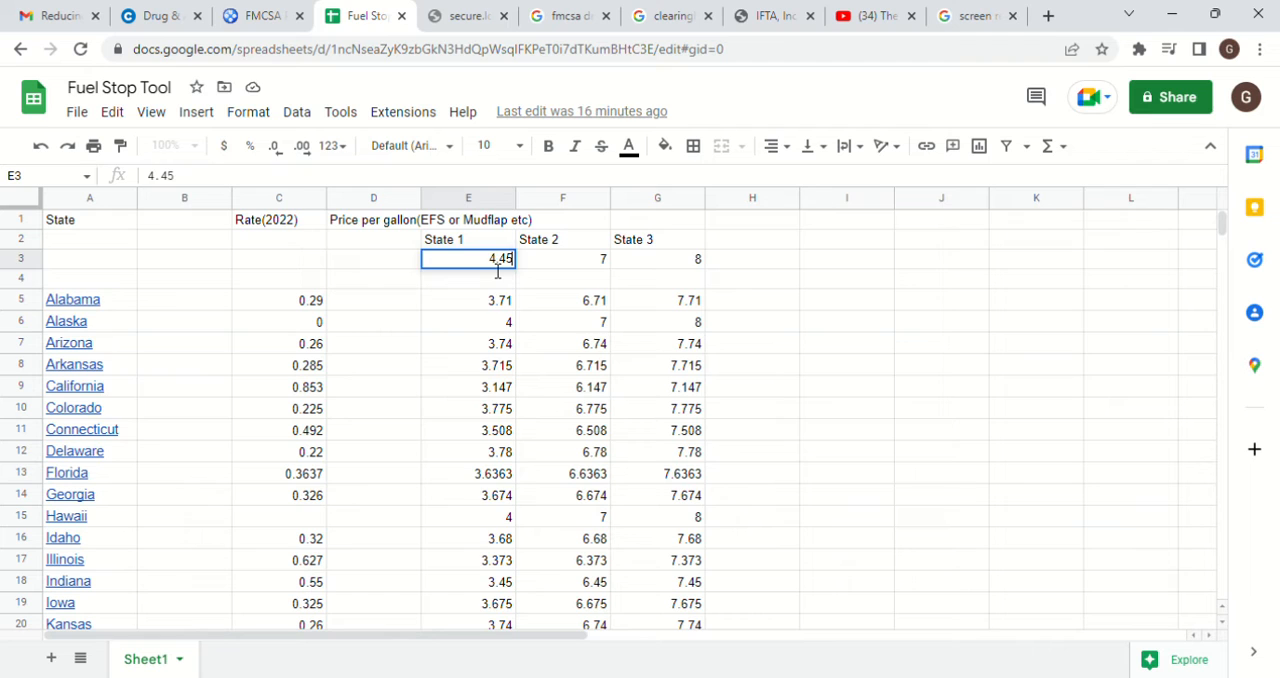
key(Return)
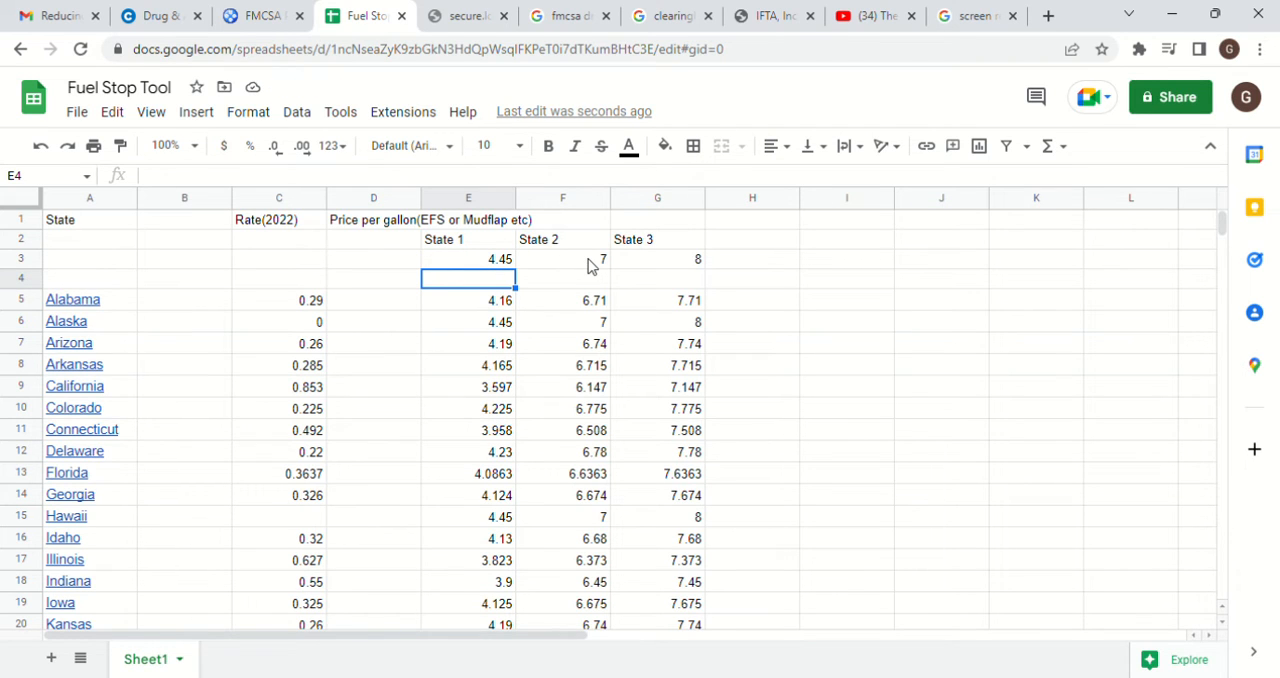
Set the price per gallon to 5.09 for State 2 in F3 and 5.45 for State 3 in G3
click(589, 266)
text(5.09)
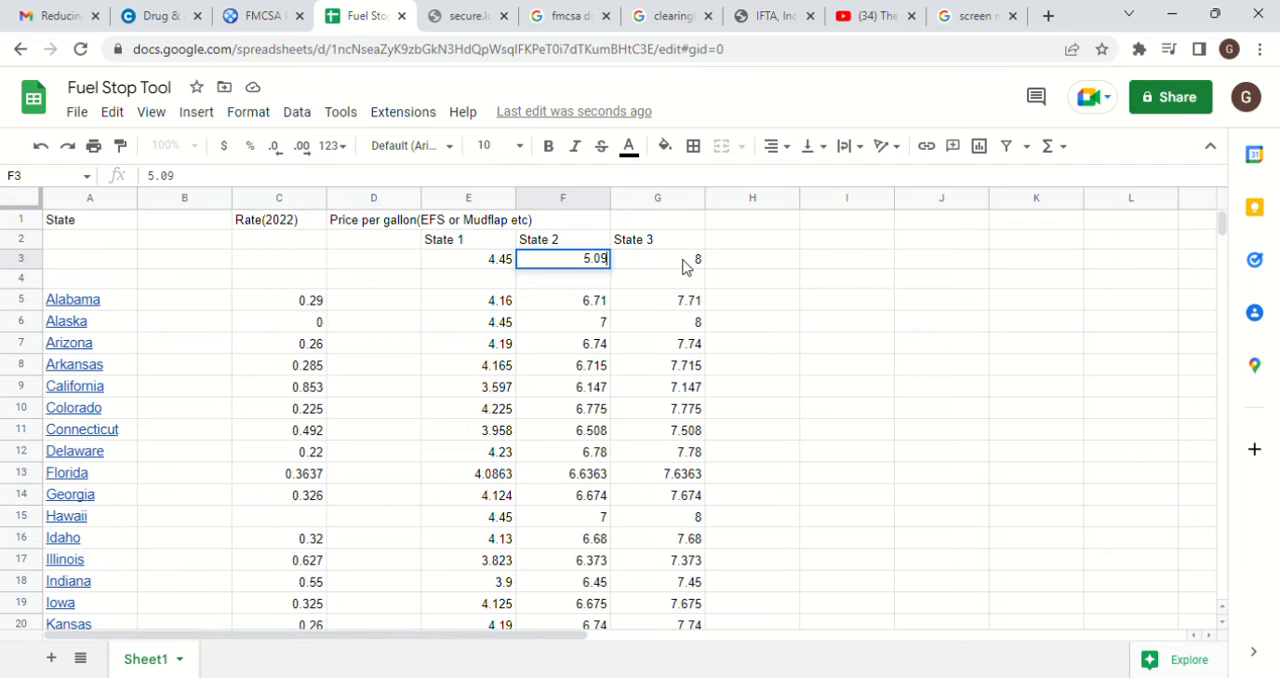
click(684, 266)
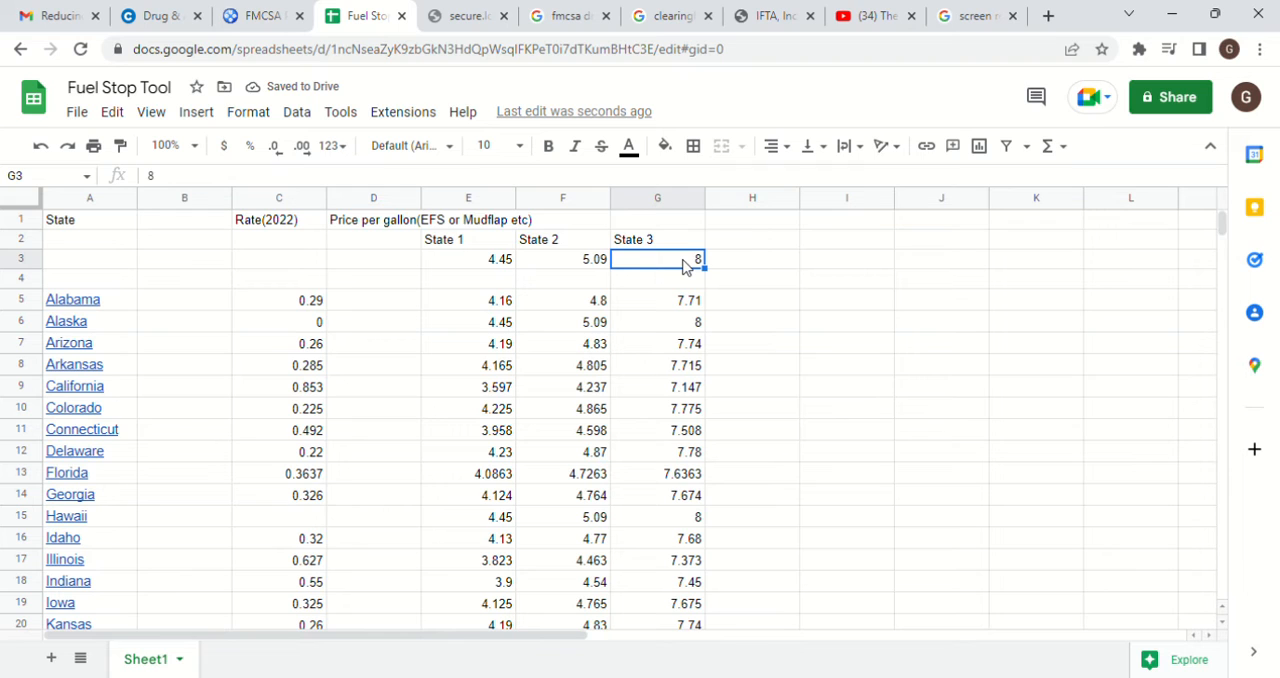
text(5)
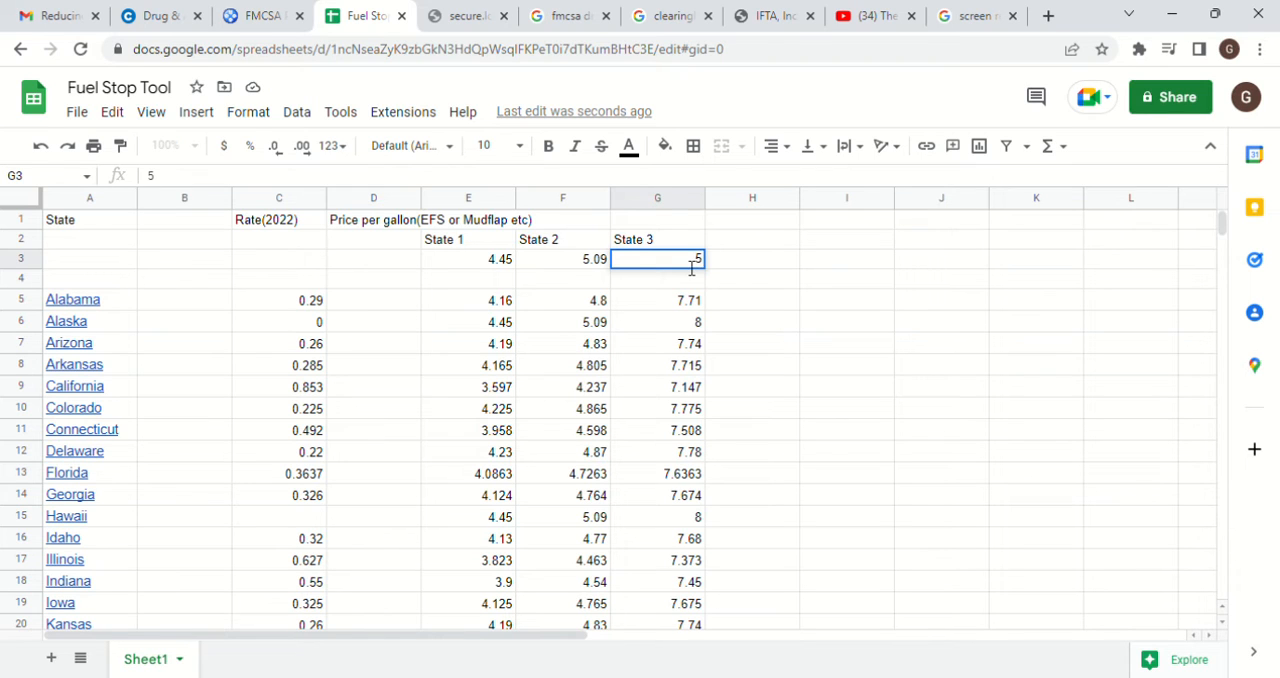
text(.45)
key(Return)
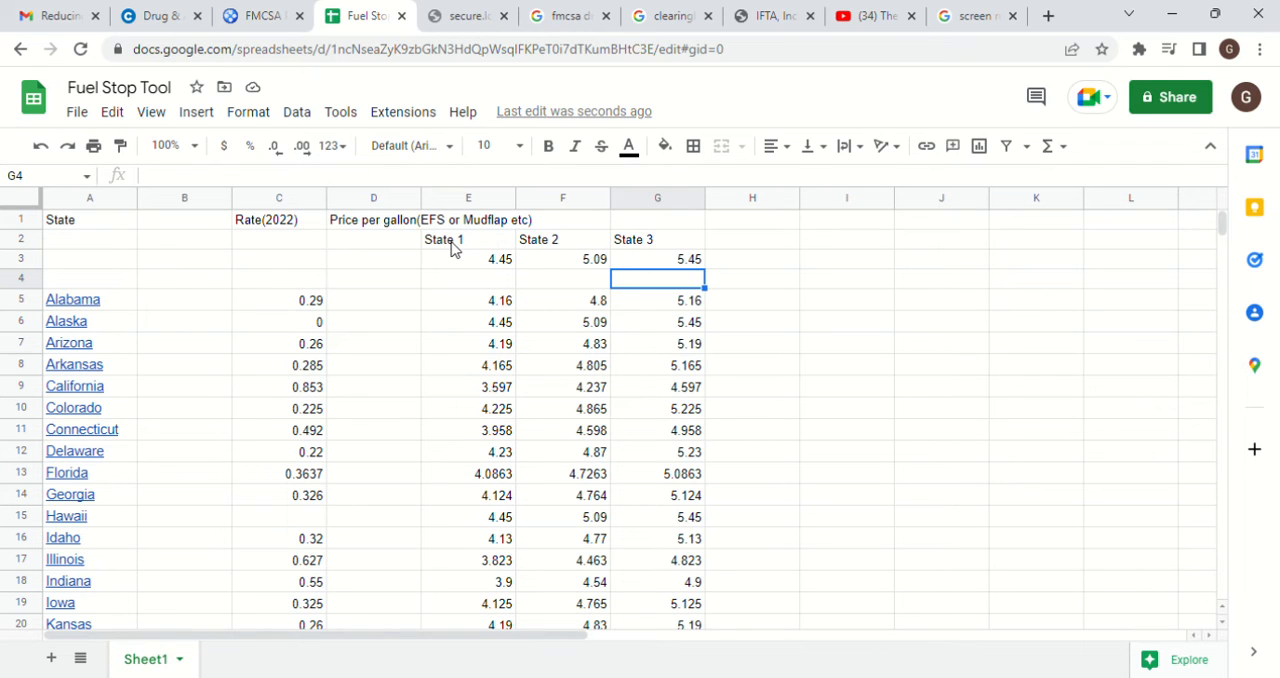
Highlight Wisconsin's price in the State 1 column, cell E53, with a red fill
key(Left)
key(Left)
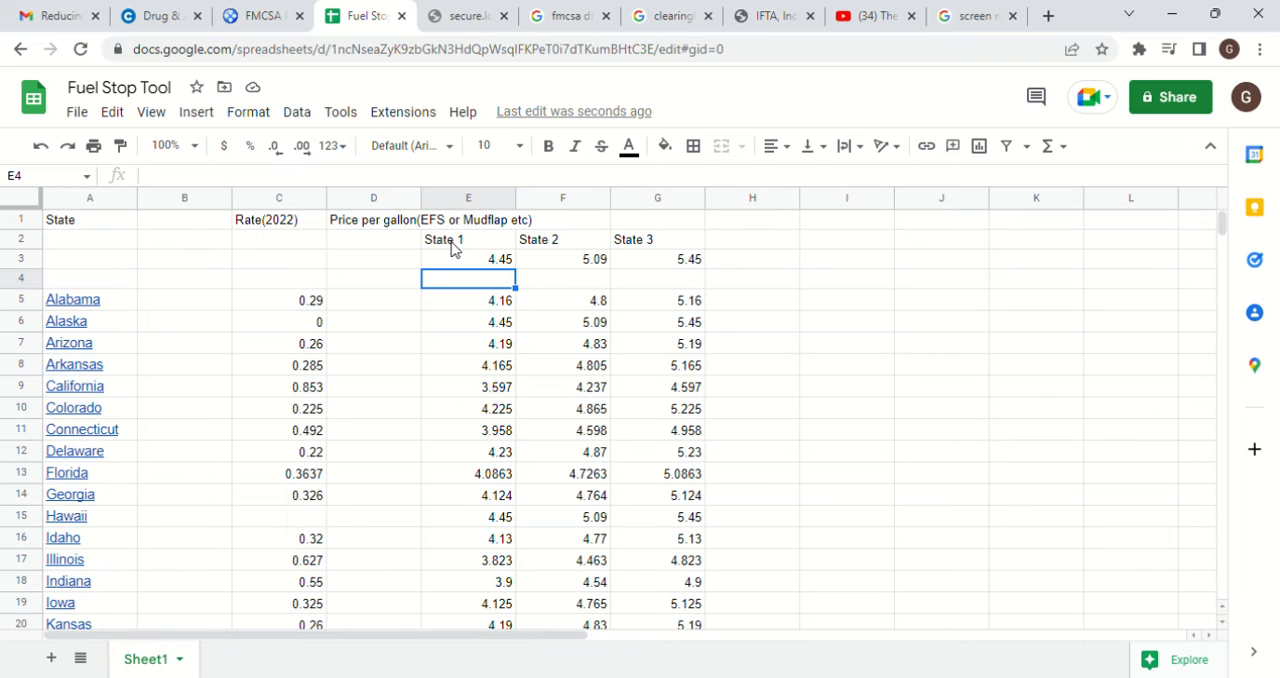
key(Down)
key(Down)
key(Down)
key(Down)
key(Down)
key(Down)
key(Down)
key(Down)
key(Down)
key(Down)
key(Down)
key(Down)
key(Down)
key(Down)
key(Down)
key(Down)
key(Down)
key(Down)
key(Down)
key(Down)
key(Down)
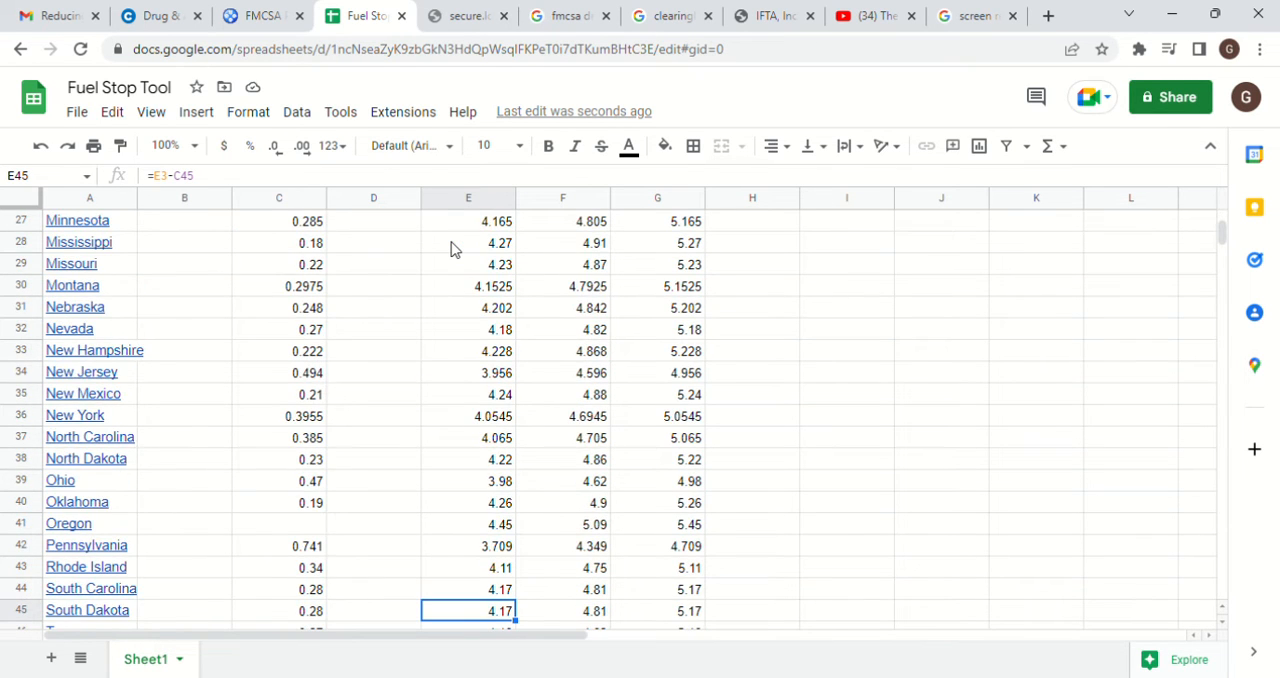
key(Down)
key(Down)
key(Down)
key(Down)
key(Down)
key(Down)
key(Down)
key(Down)
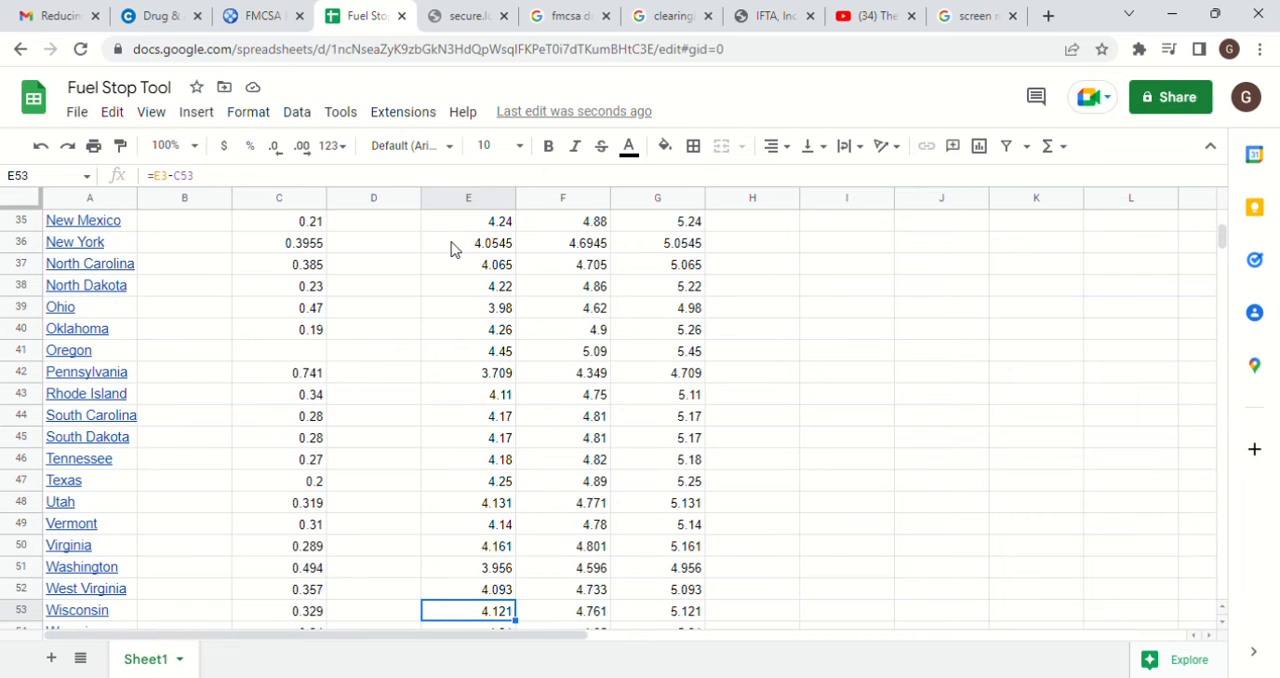
key(Down)
key(Up)
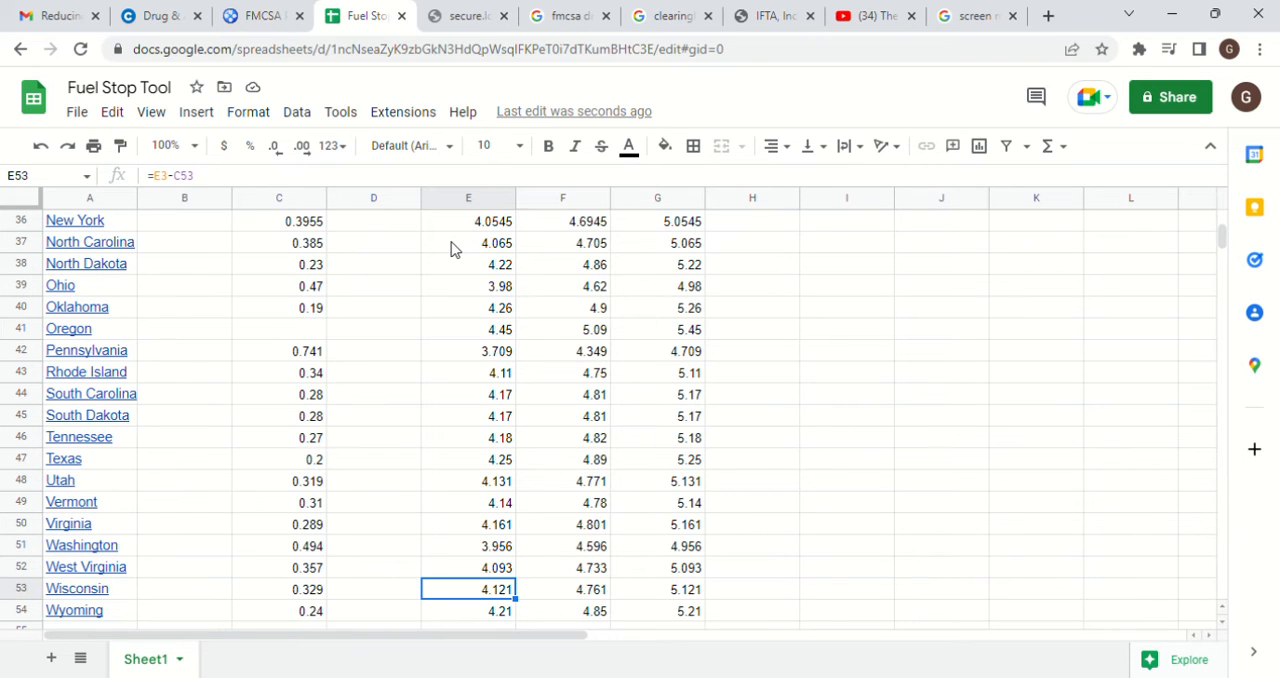
key(Right)
key(Right)
key(Right)
key(Right)
key(Right)
key(Right)
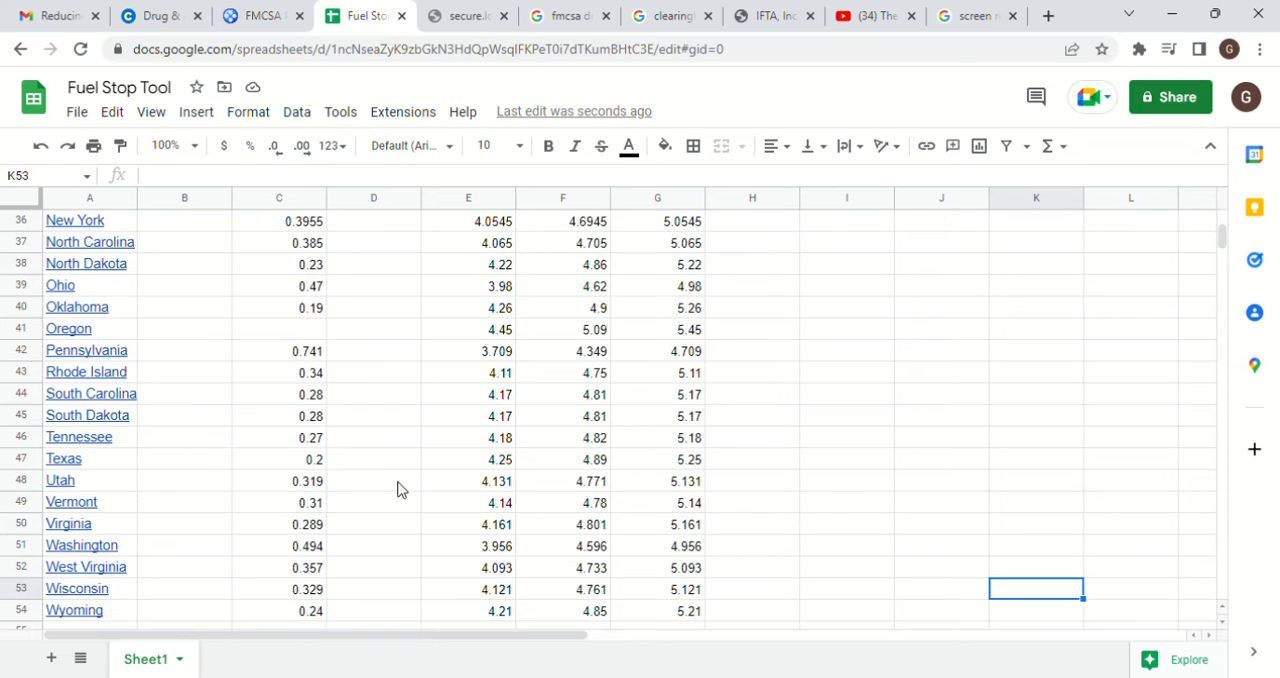
click(476, 592)
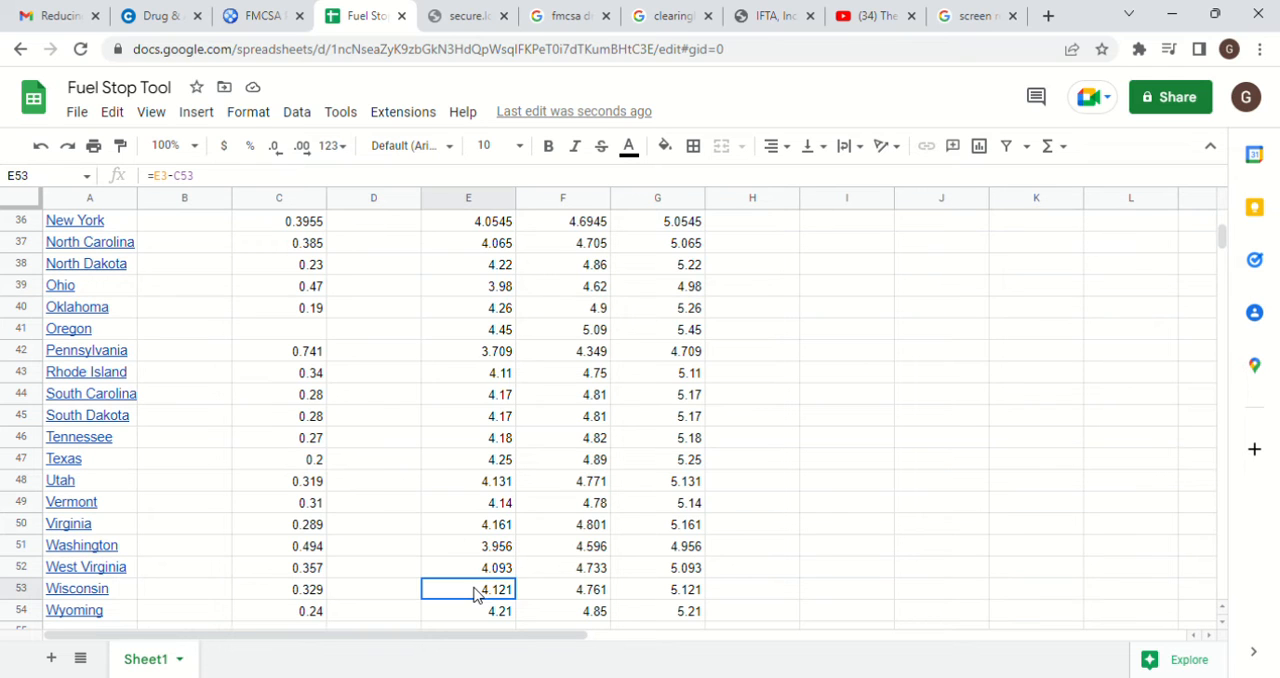
click(666, 147)
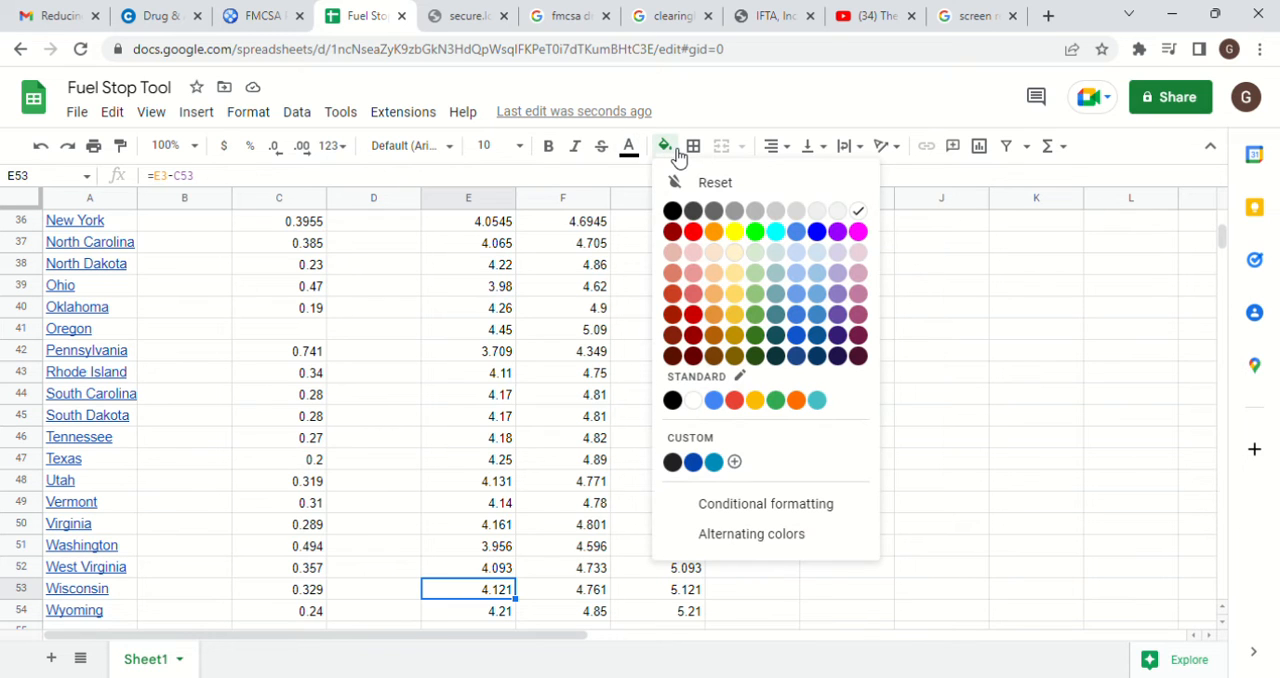
click(694, 233)
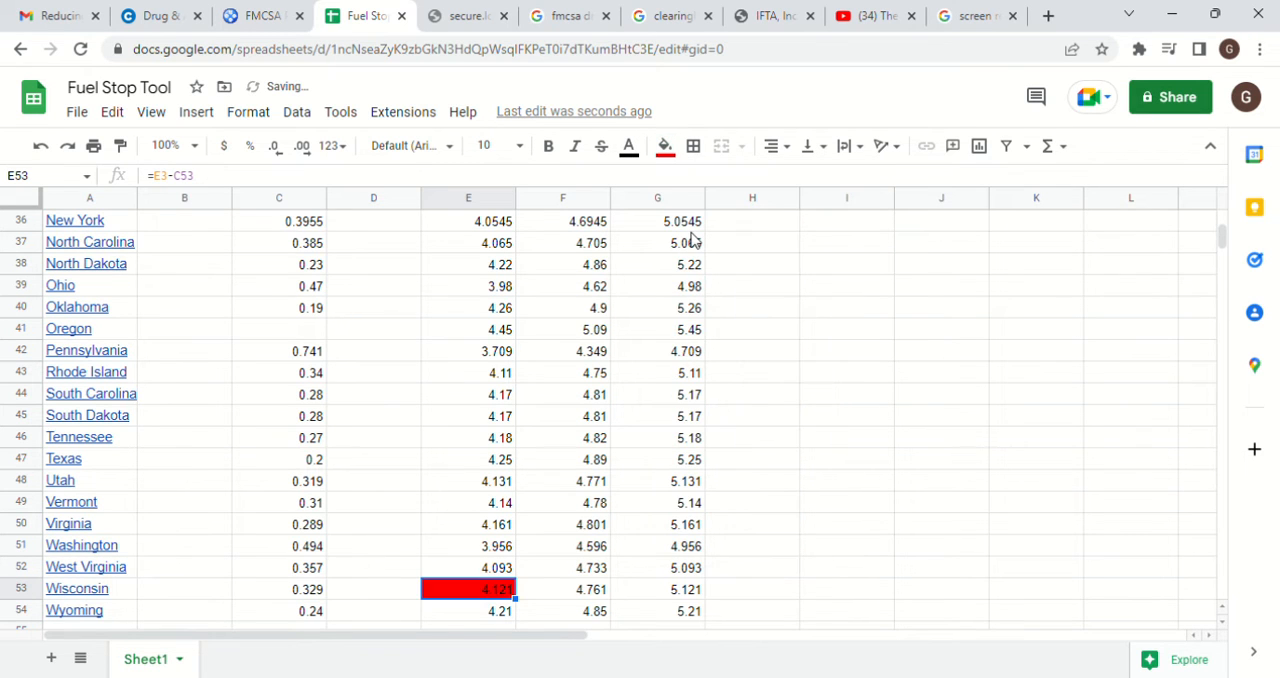
Select Illinois's price in the State 2 column, cell F17
key(Right)
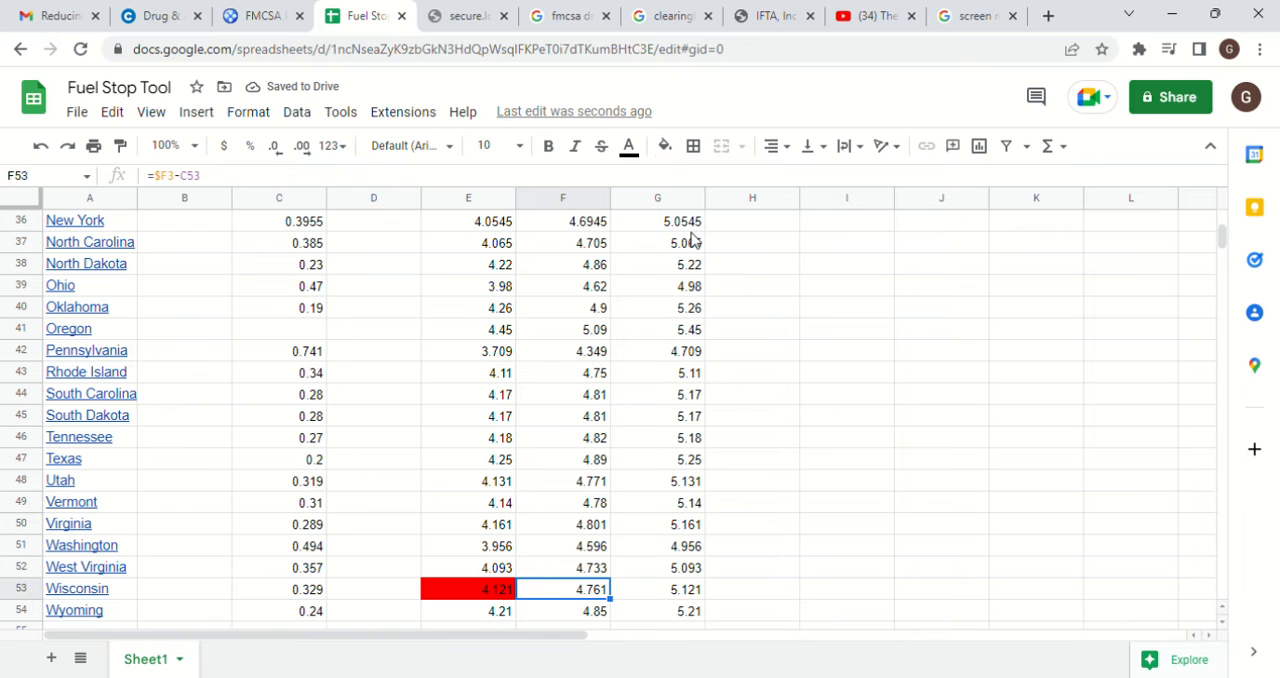
key(Up)
key(Up)
key(Up)
key(Up)
key(Up)
key(Up)
key(Up)
key(Up)
key(Up)
key(Up)
key(Up)
key(Up)
key(Up)
key(Up)
key(Up)
key(Up)
key(Up)
key(Up)
key(Up)
key(Up)
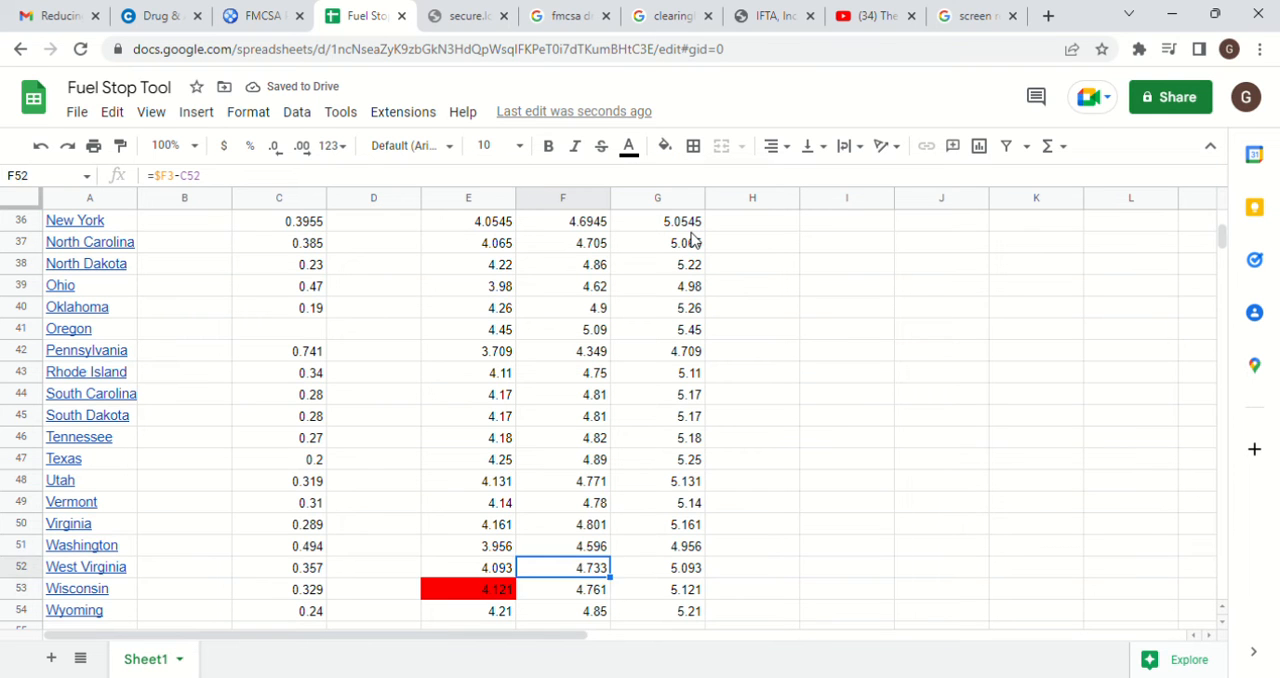
key(Up)
key(Up)
key(Up)
key(Up)
key(Up)
key(Up)
key(Up)
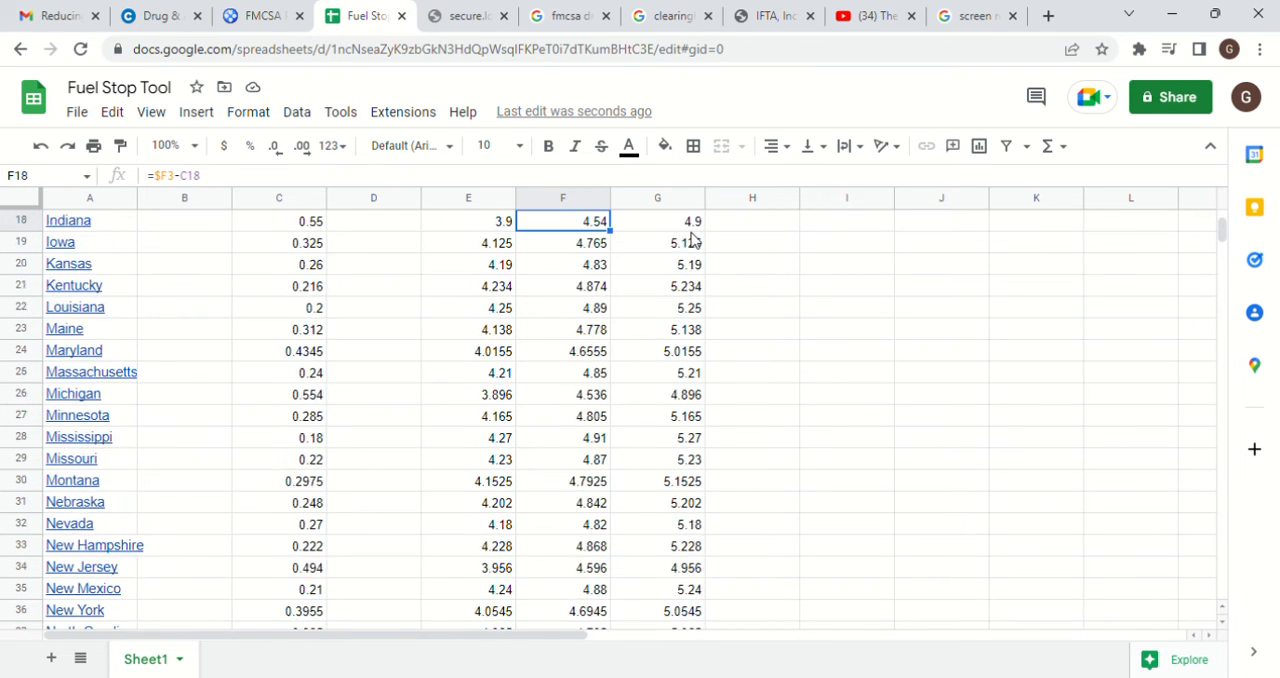
key(Down)
key(Down)
key(Down)
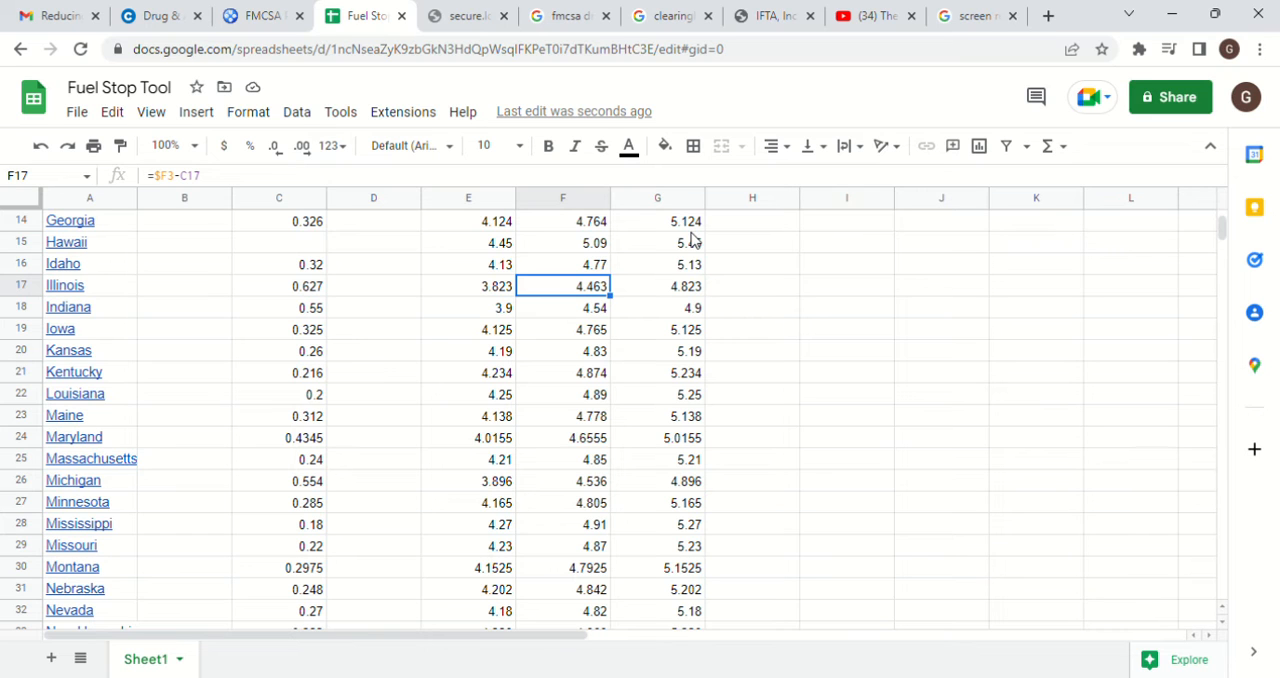
click(629, 148)
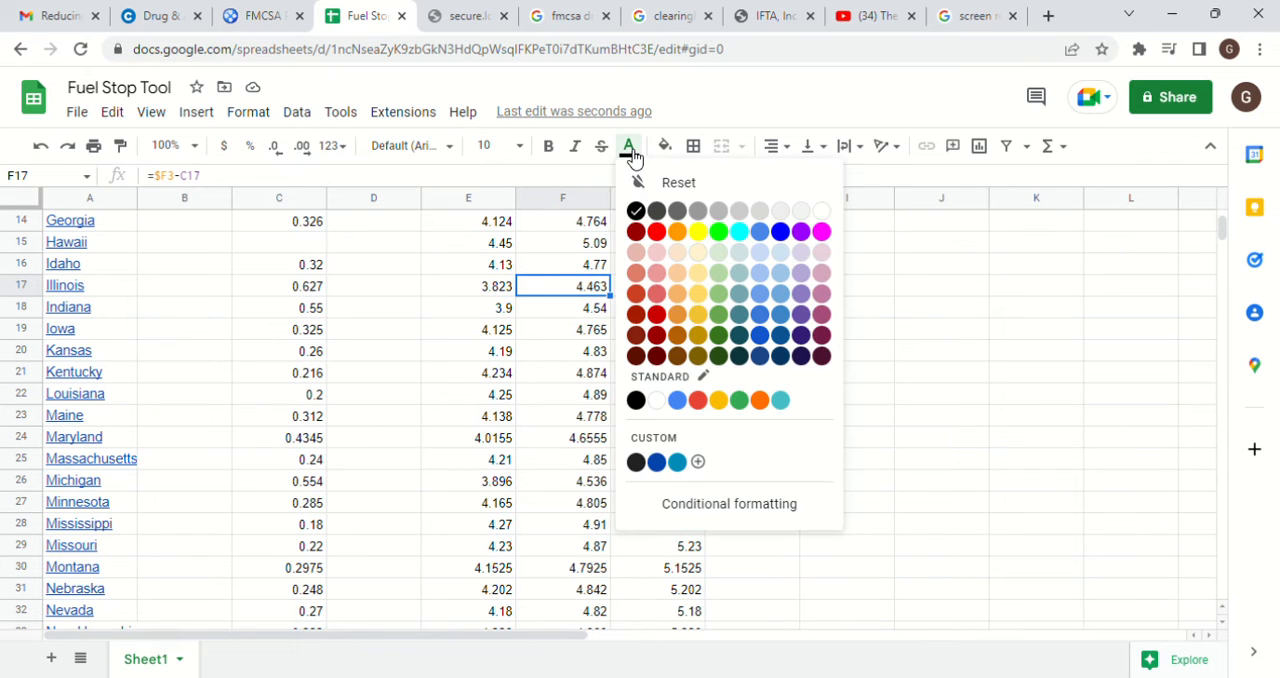
click(657, 232)
click(629, 148)
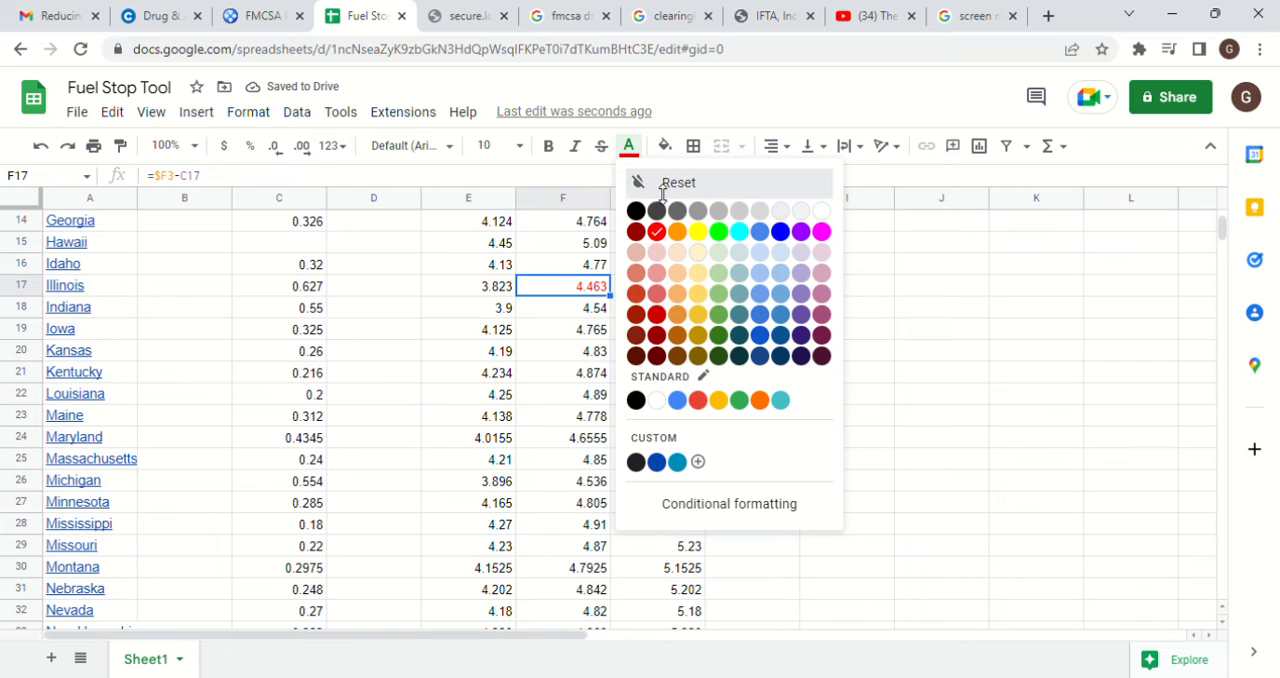
click(664, 190)
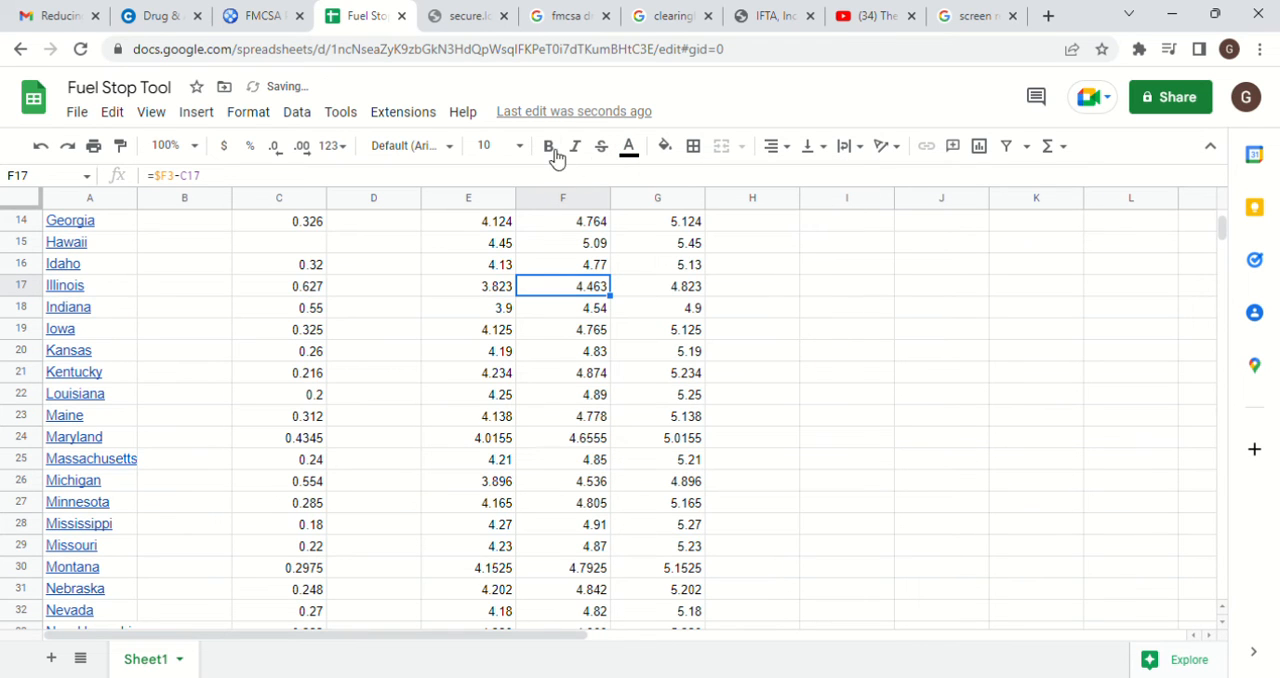
Fill Illinois's State 2 price in F17 and Indiana's State 3 price in G18 with red
click(666, 148)
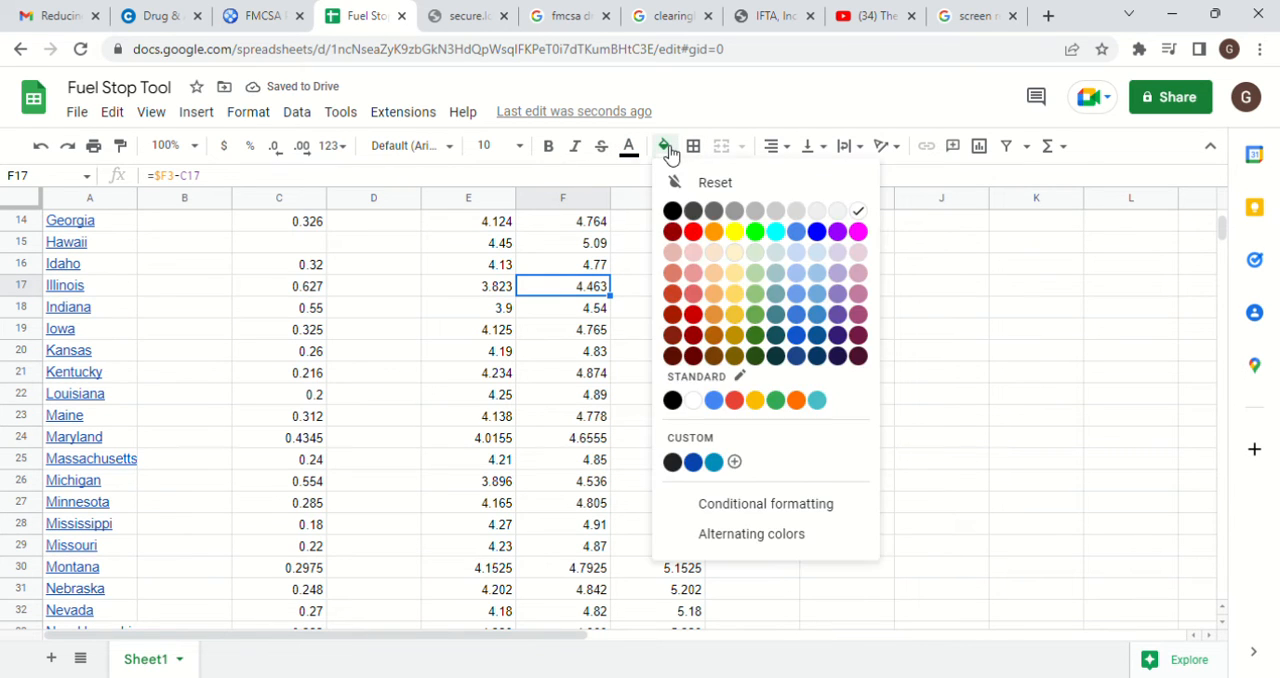
click(693, 233)
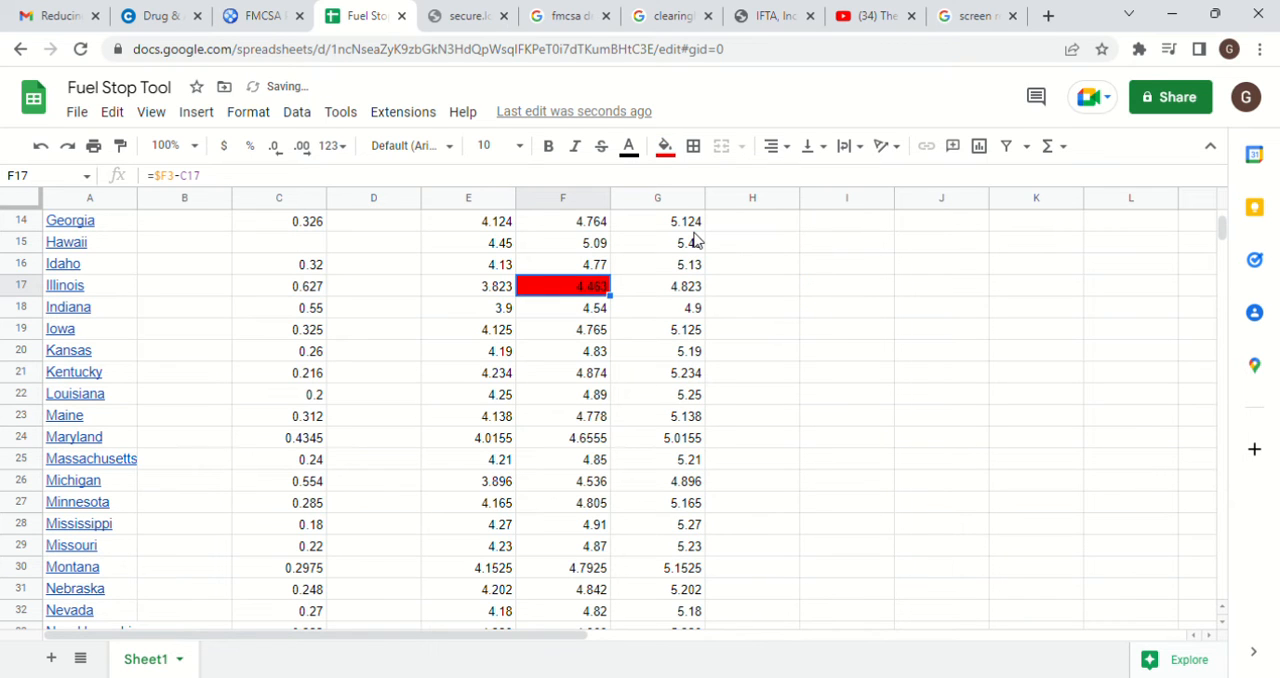
key(Right)
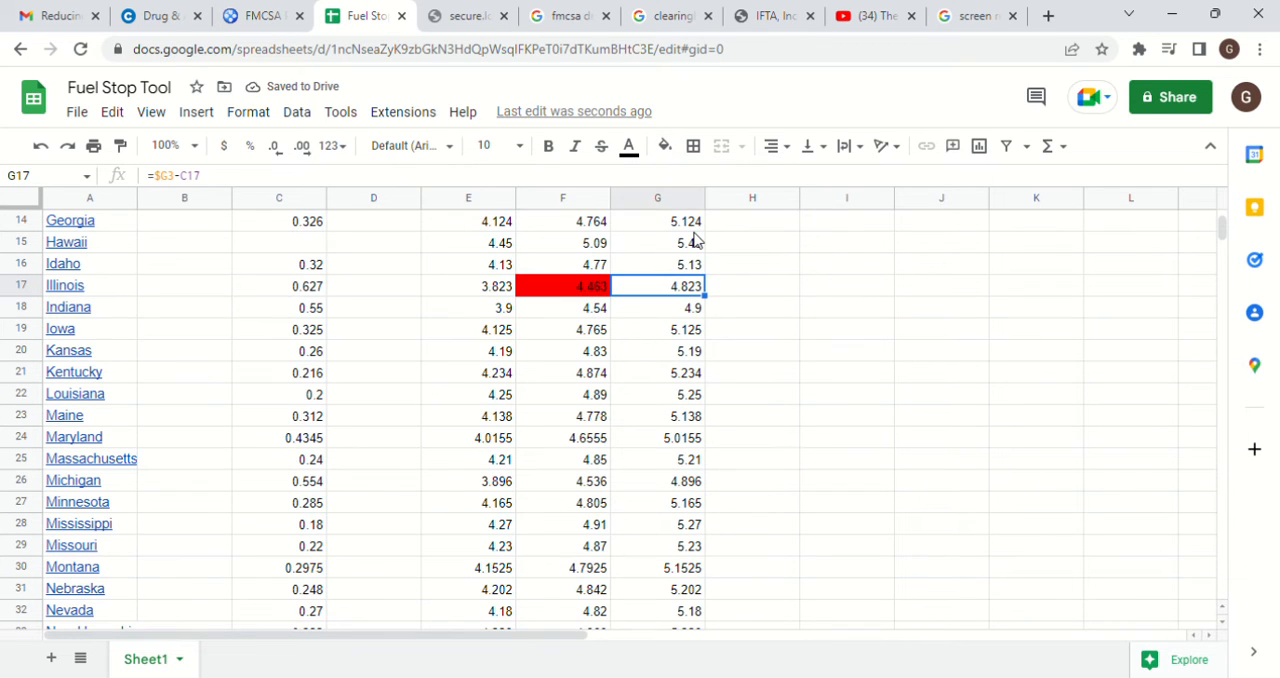
key(Down)
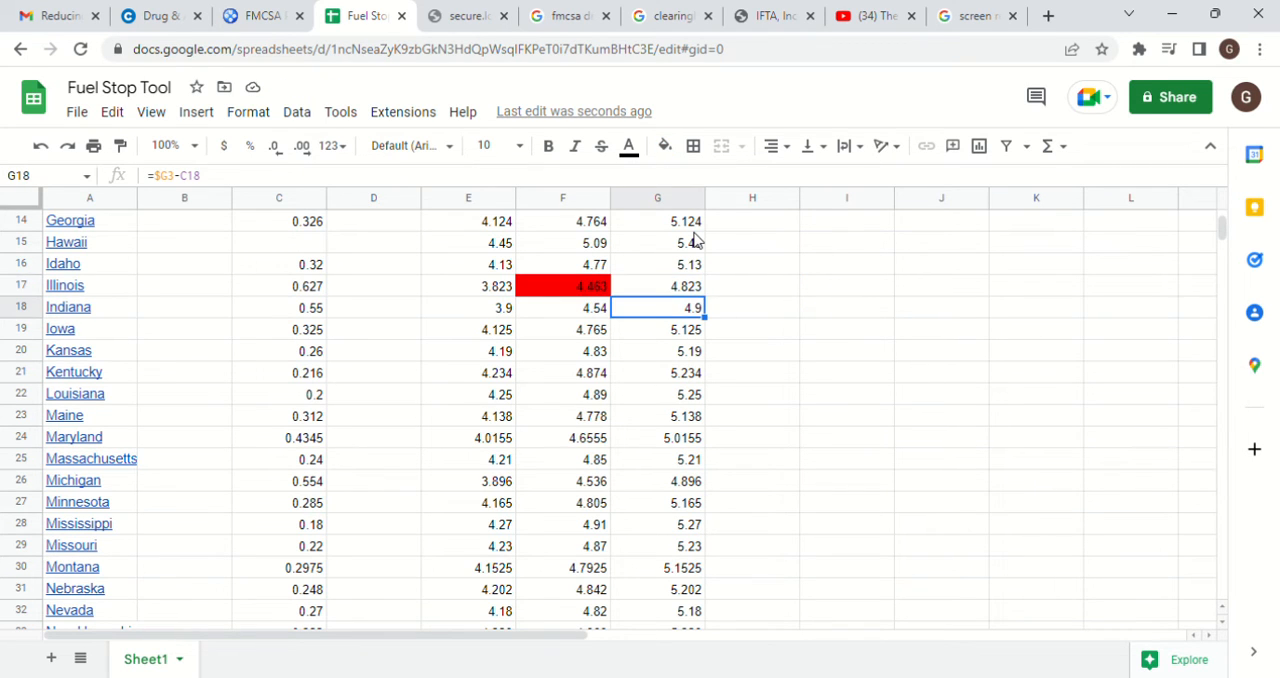
click(666, 147)
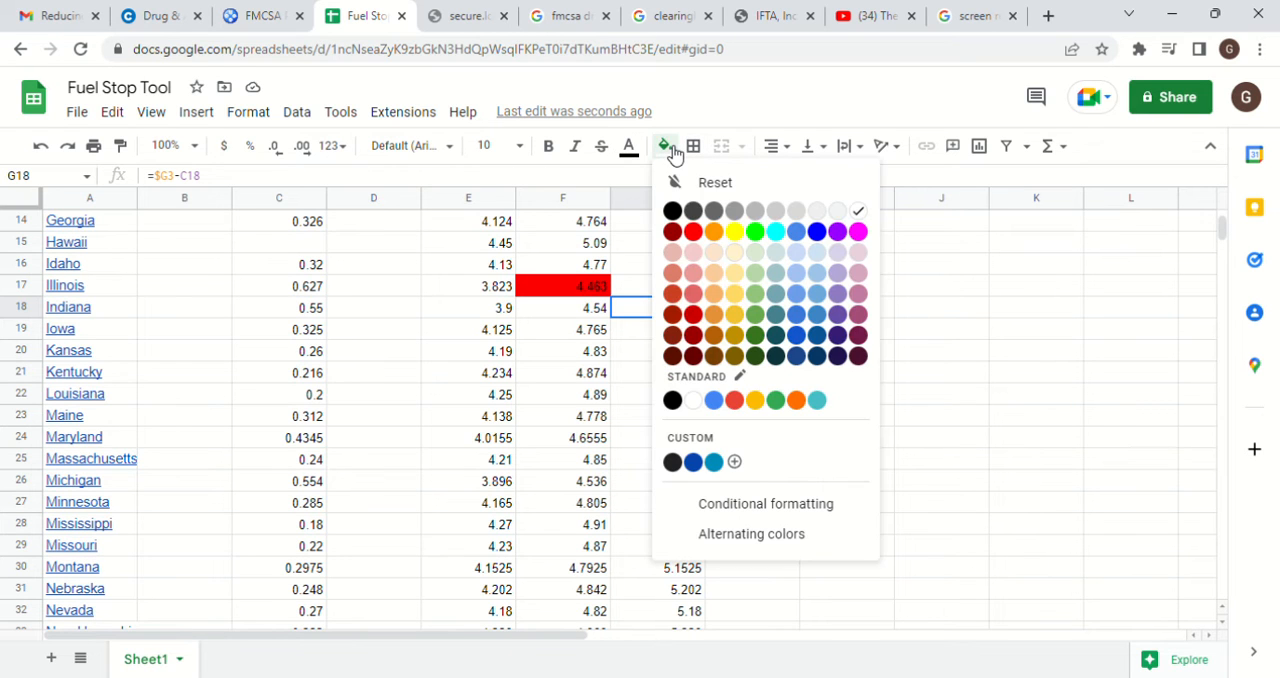
click(694, 233)
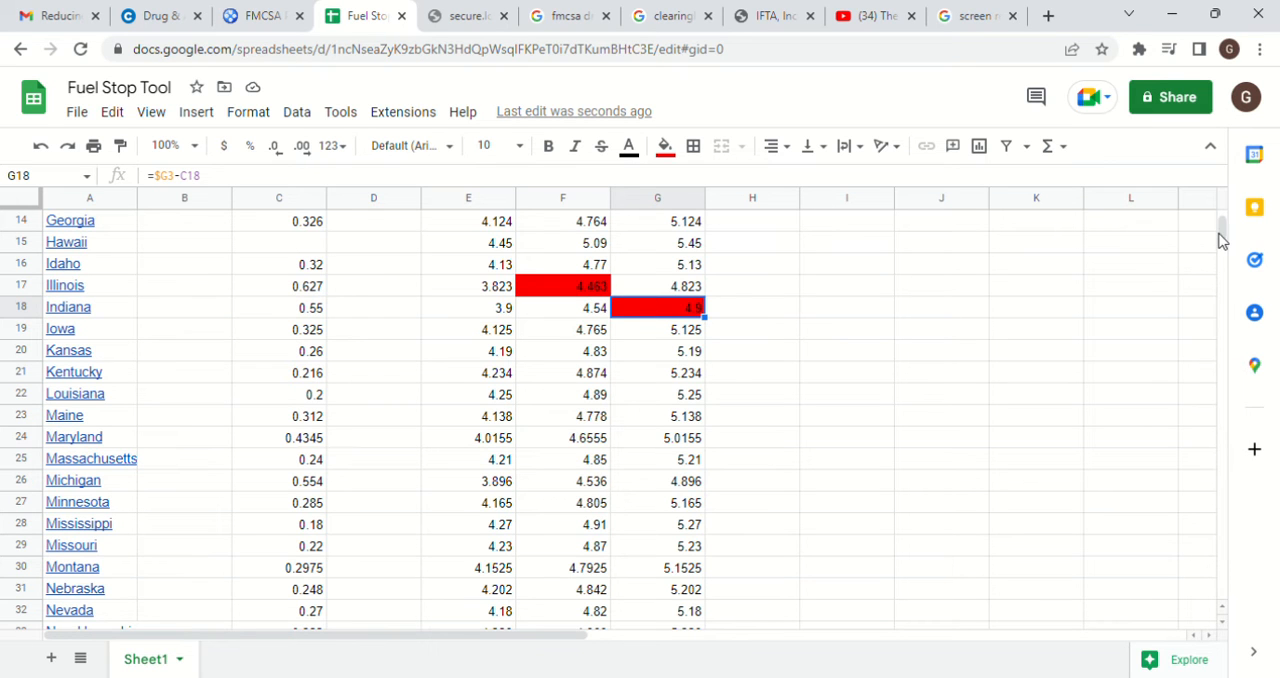
Review the calculated prices for the remaining states down to the end of the list
mouse_move(1220, 238)
mouse_down()
mouse_move(1231, 297)
mouse_move(1220, 230)
mouse_move(1221, 247)
mouse_up()
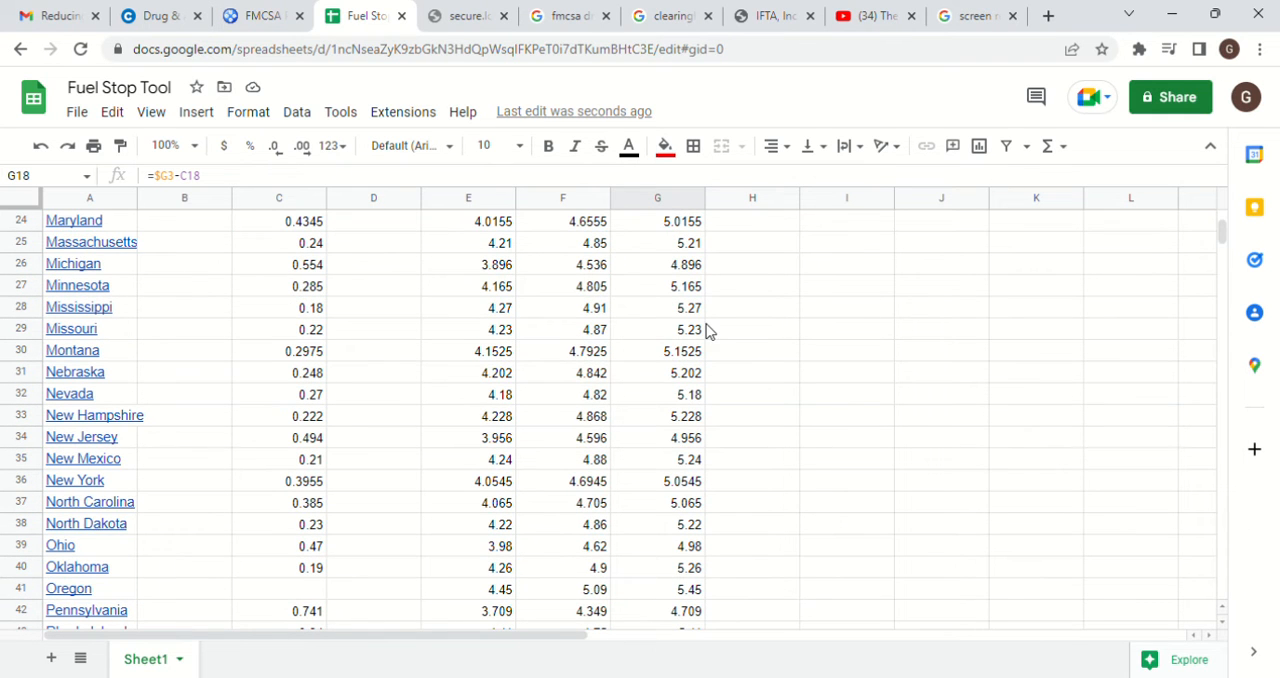
click(541, 442)
key(Down)
key(Down)
key(Down)
key(Down)
key(Down)
key(Down)
key(Down)
key(Down)
key(Down)
key(Down)
key(Down)
key(Down)
key(Down)
key(Down)
key(Down)
key(Down)
key(Down)
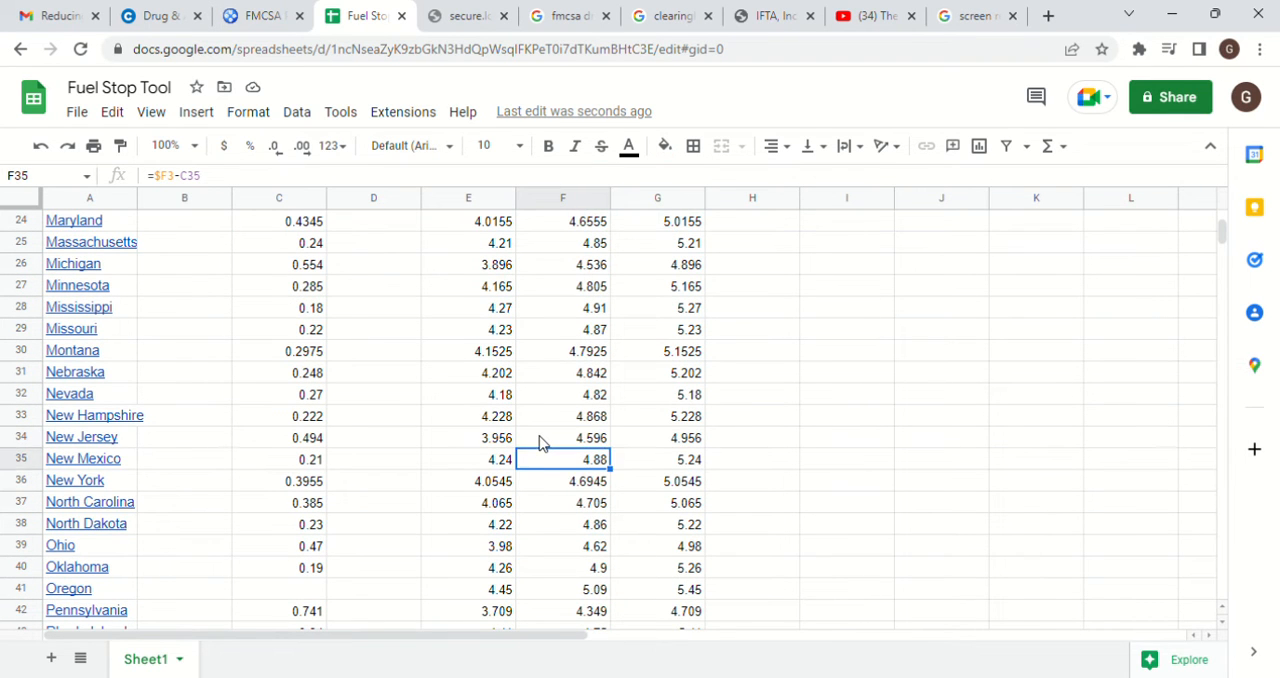
key(Down)
key(Down)
key(Down)
key(Down)
key(Down)
key(Down)
key(Down)
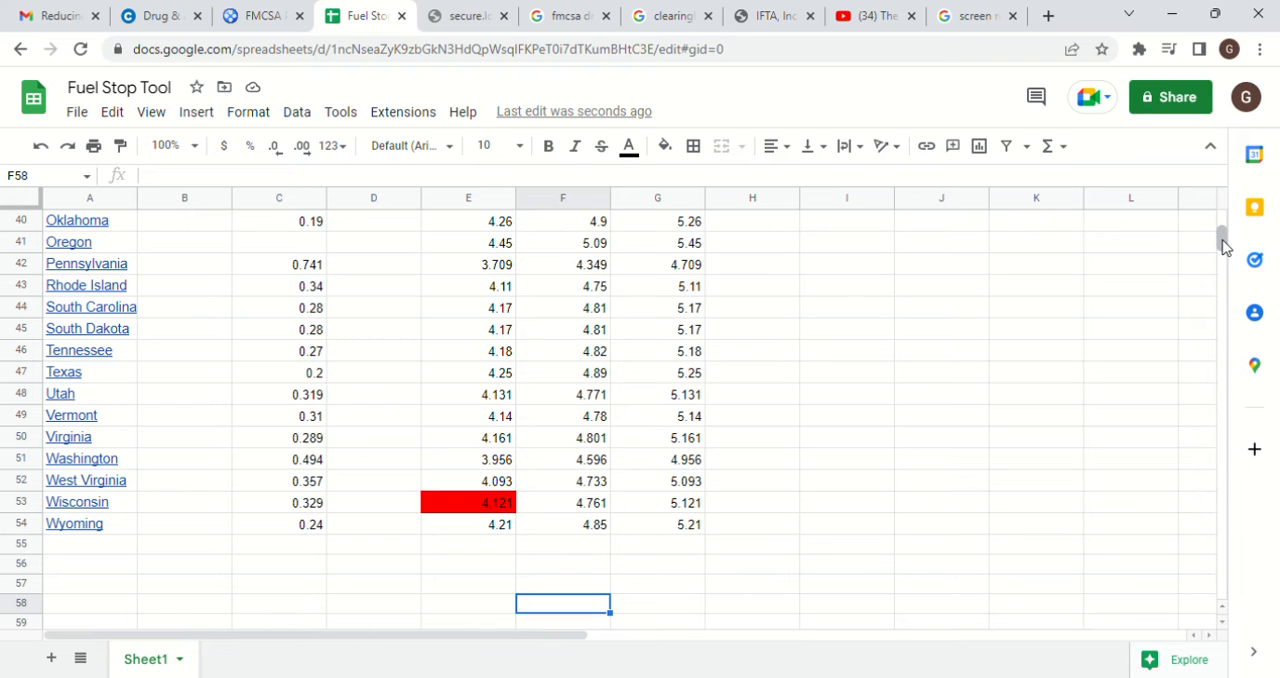
Clear the red fill from Indiana's State 3 price in G18 and Illinois's State 2 price in F17
drag(1224, 247, 1224, 228)
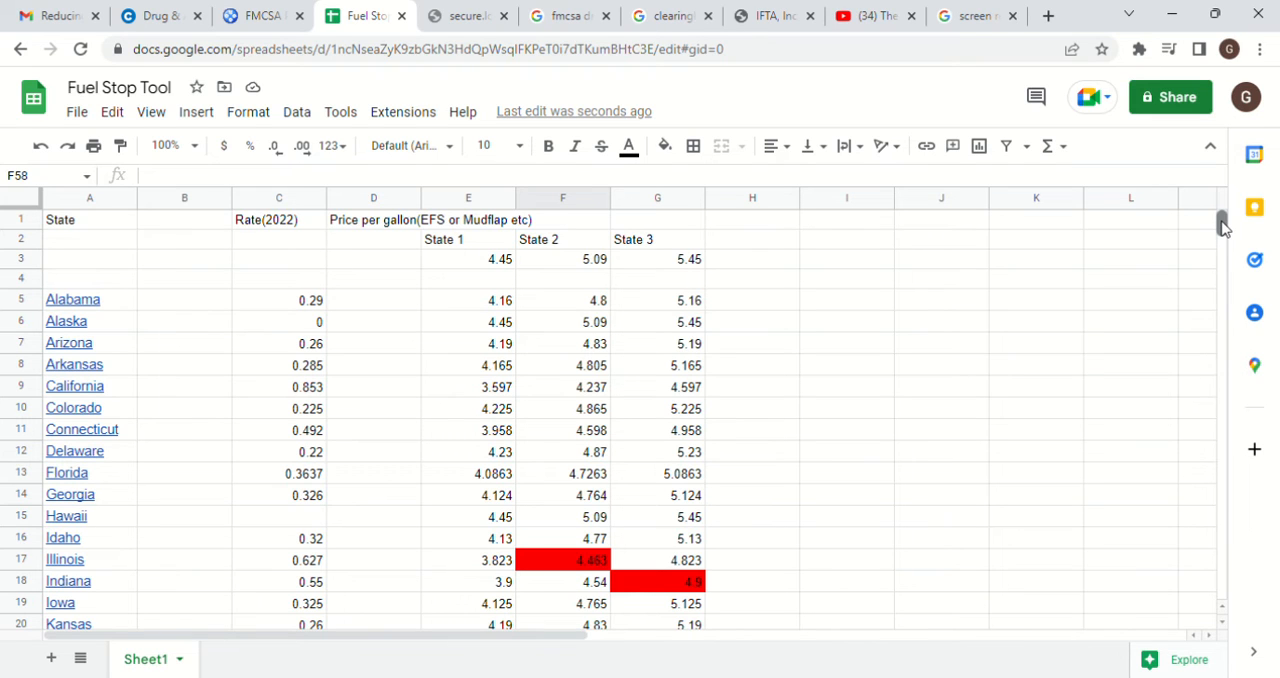
click(647, 586)
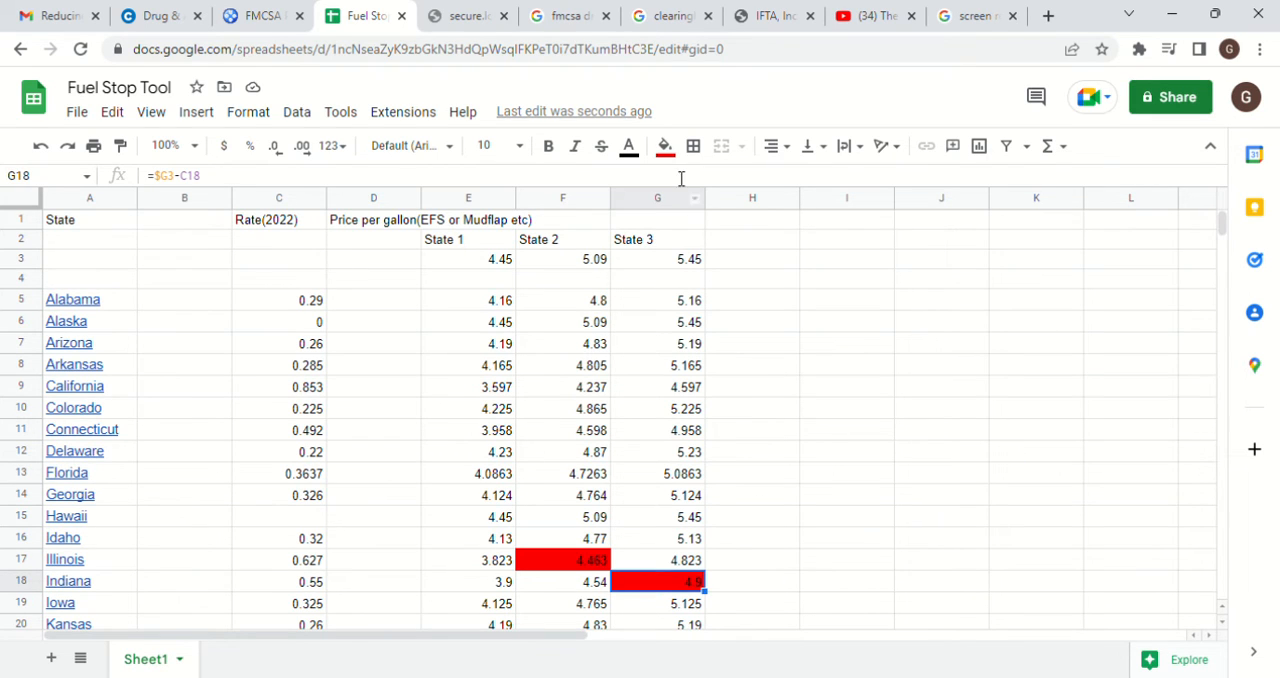
click(665, 147)
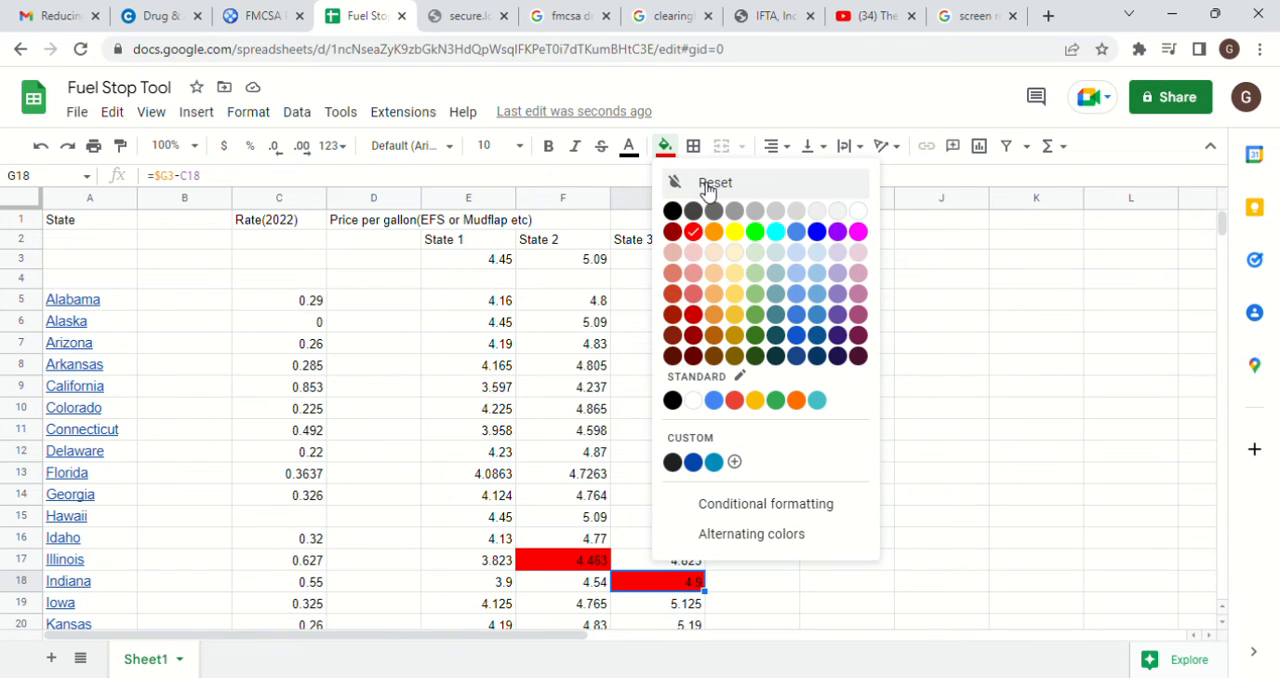
click(708, 186)
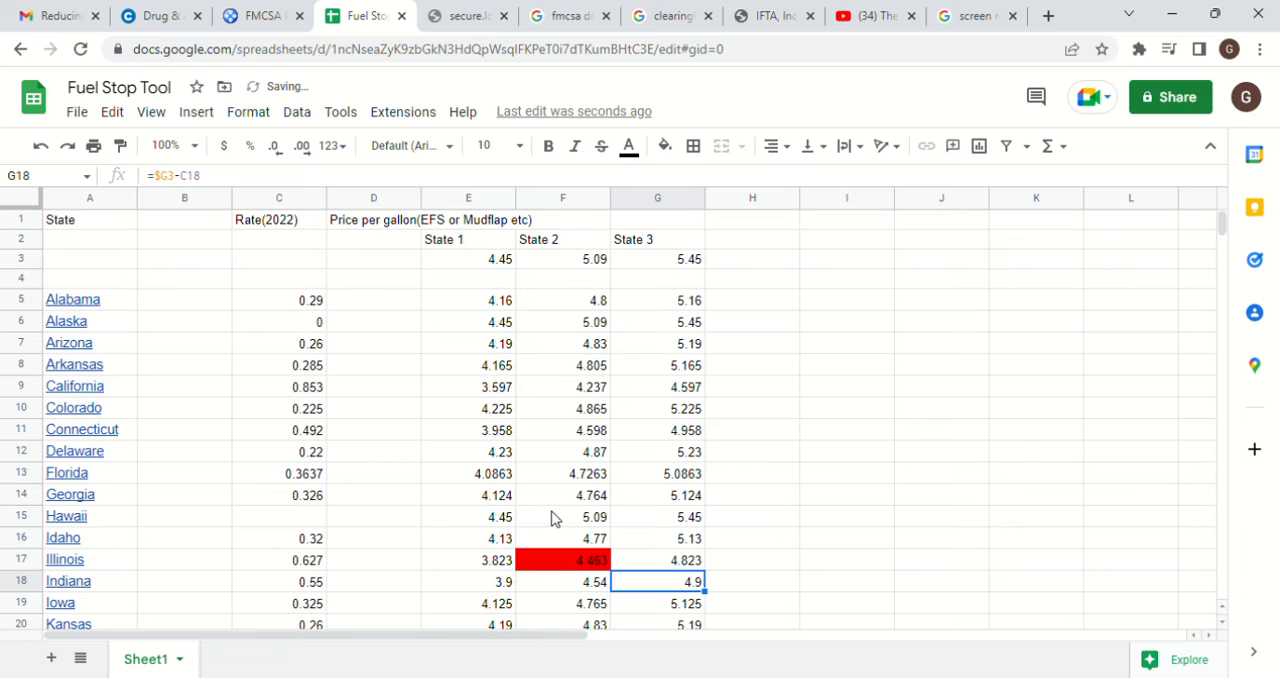
click(555, 563)
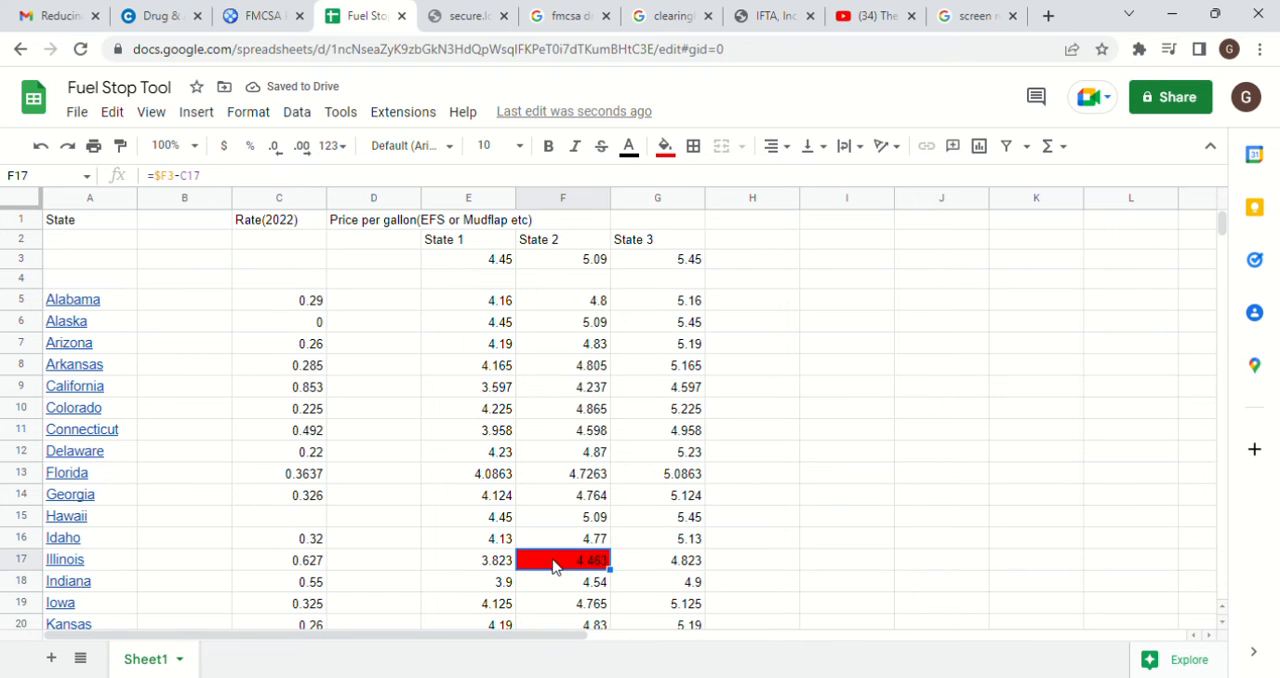
click(664, 147)
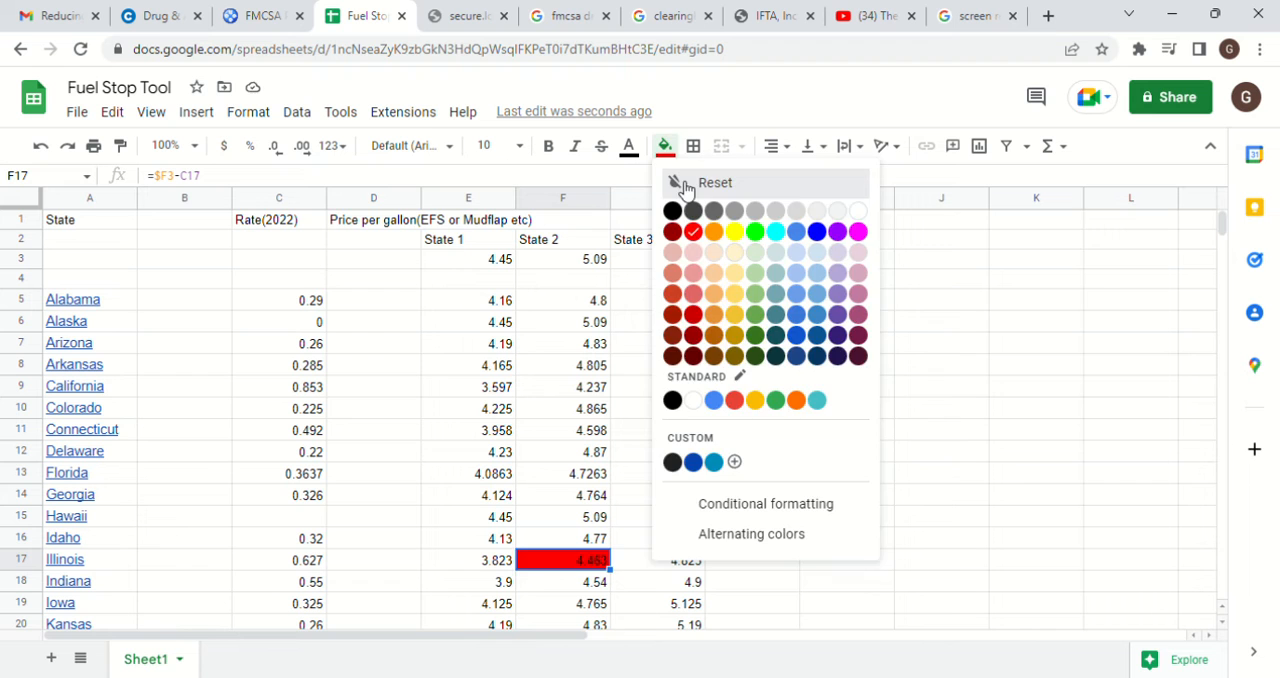
click(686, 190)
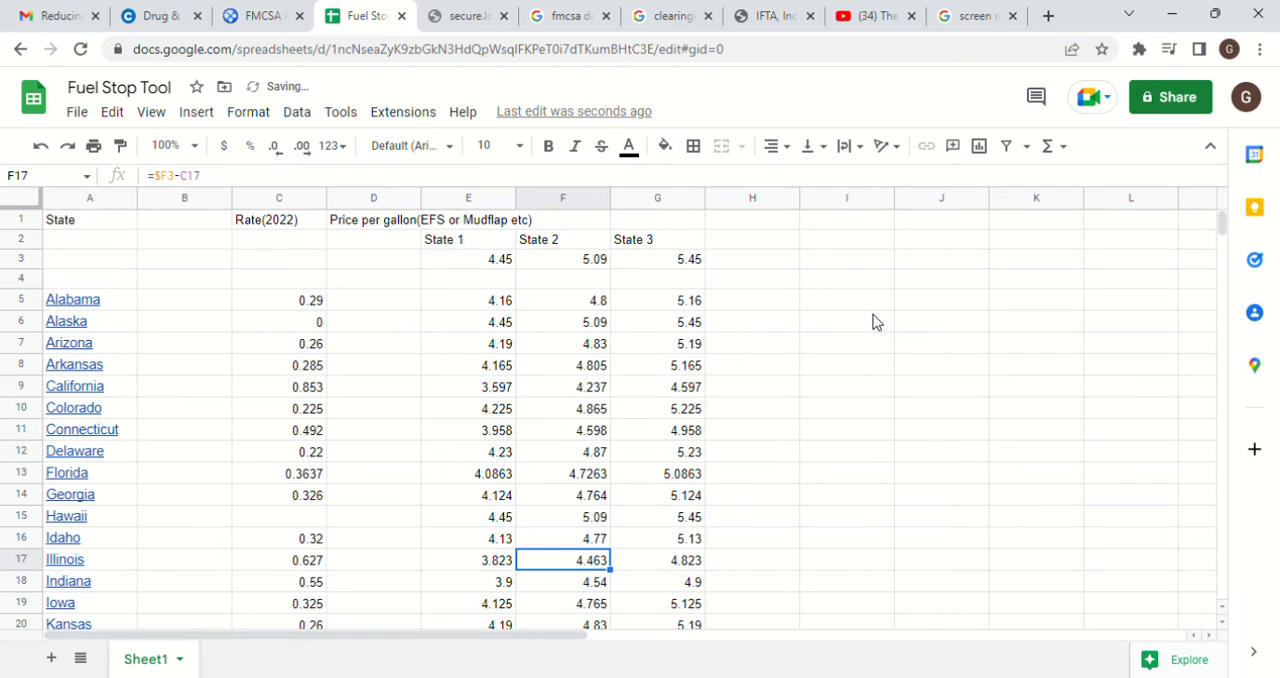
Clear the red fill from Wisconsin's State 1 price in cell E53
key(Left)
key(Down)
key(Down)
key(Down)
key(Down)
key(Down)
key(Down)
key(Down)
key(Down)
key(Down)
key(Down)
key(Down)
key(Down)
key(Down)
key(Down)
key(Down)
key(Down)
key(Down)
key(Down)
key(Down)
key(Down)
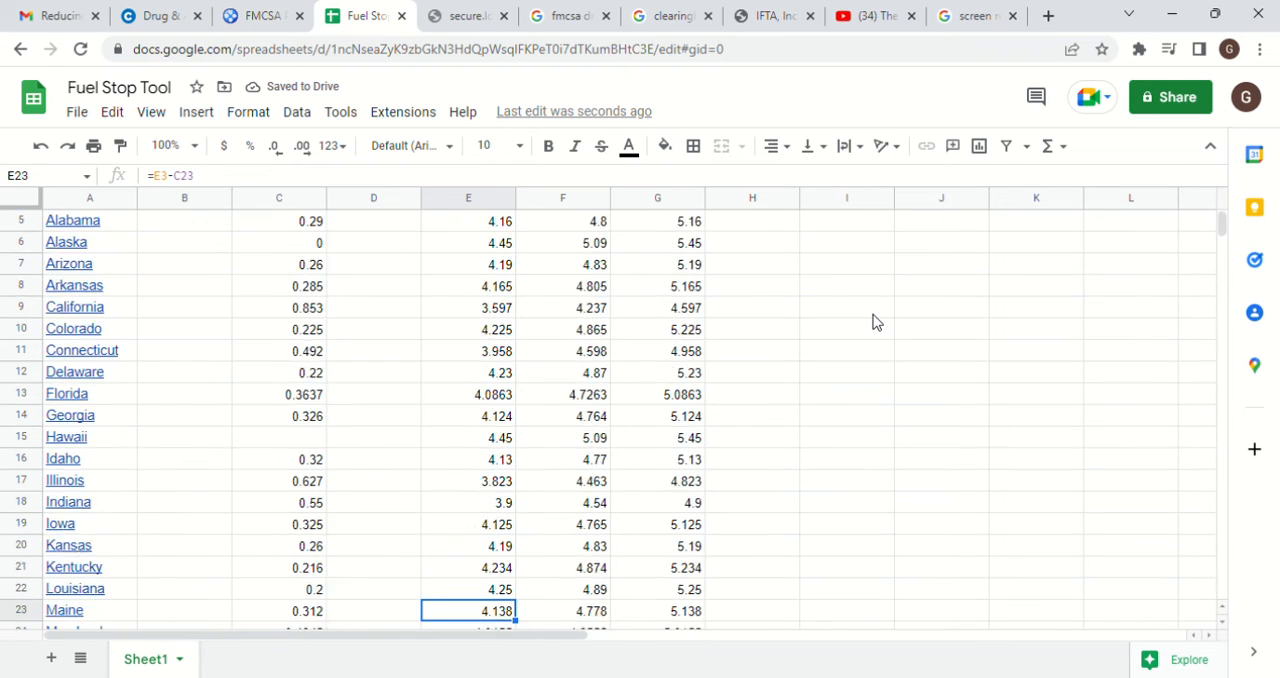
key(Down)
key(Down)
key(Down)
key(Down)
key(Down)
key(Down)
key(Down)
key(Down)
key(Down)
key(Down)
key(Down)
key(Down)
key(Down)
key(Down)
key(Down)
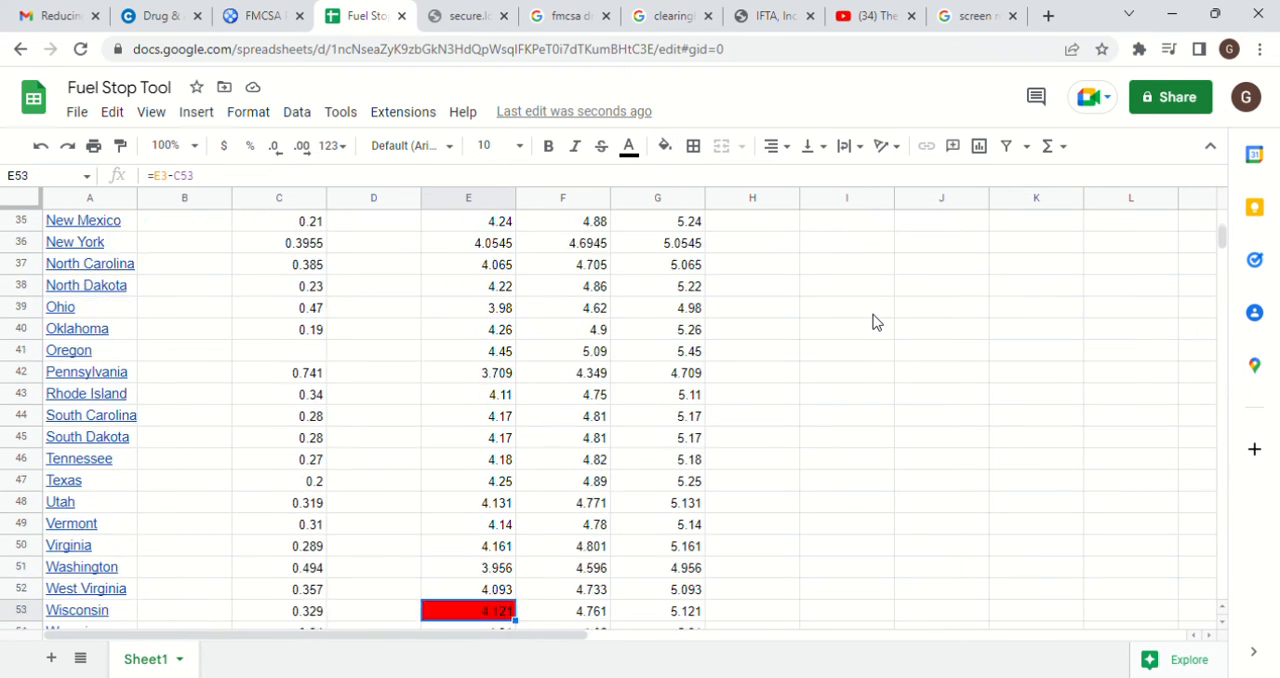
key(Up)
key(Up)
key(Up)
key(Up)
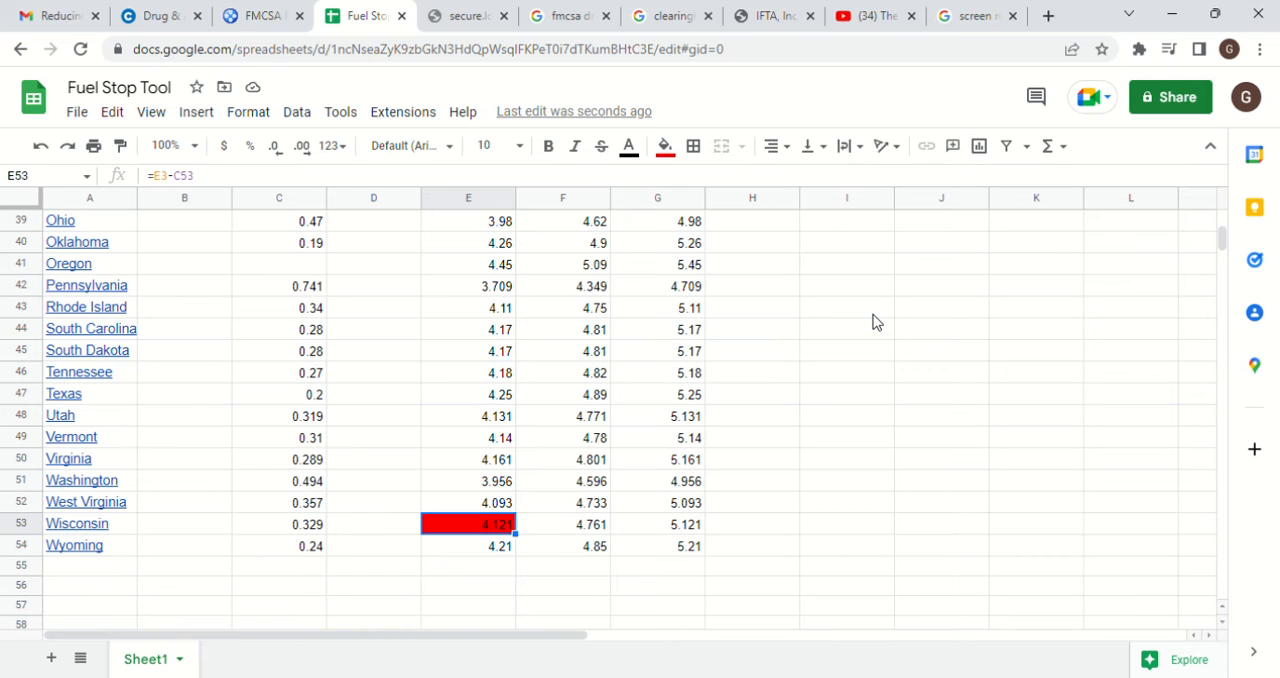
click(665, 147)
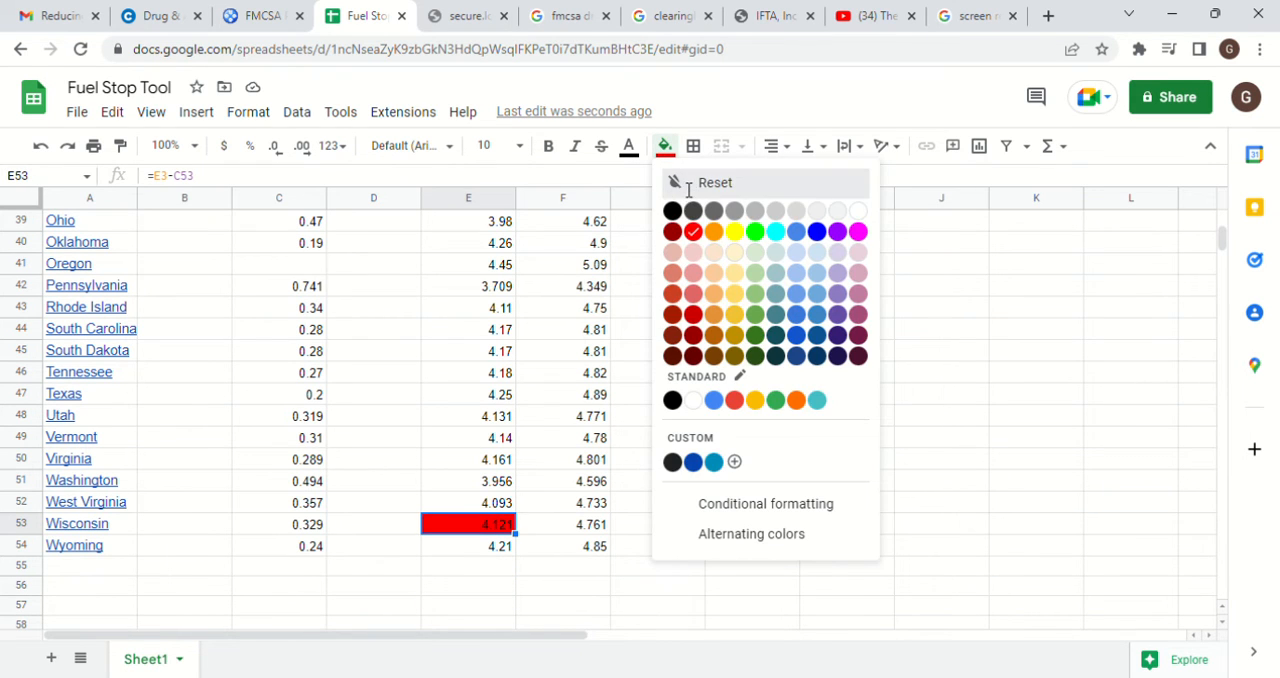
click(684, 186)
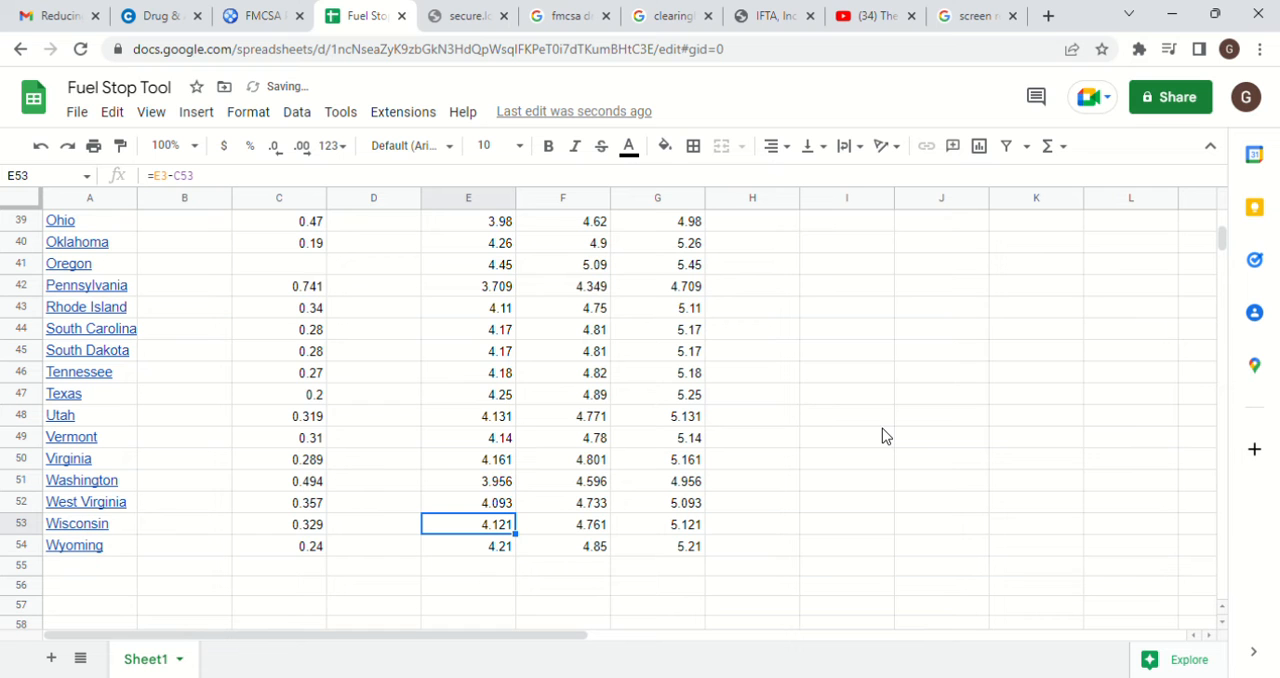
Set the pump prices for State 1, State 2 and State 3 in E3, F3 and G3 to 5
key(Up)
key(Up)
key(Up)
key(Up)
key(Up)
key(Up)
key(Up)
key(Up)
key(Up)
key(Up)
key(Up)
key(Up)
key(Up)
key(Up)
key(Up)
key(Up)
key(Up)
key(Up)
key(Up)
key(Up)
key(Up)
key(Up)
key(Up)
key(Up)
key(Up)
key(Up)
key(Up)
key(Up)
key(Up)
key(Up)
key(Up)
key(Up)
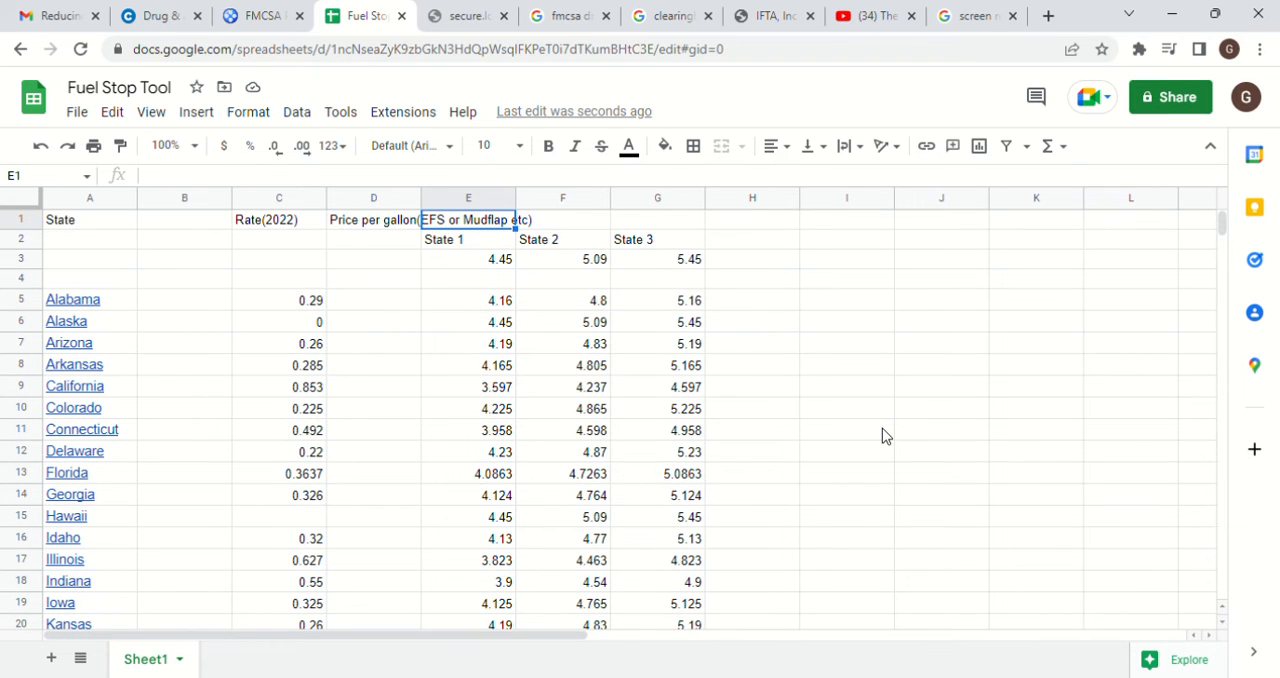
key(Down)
key(Down)
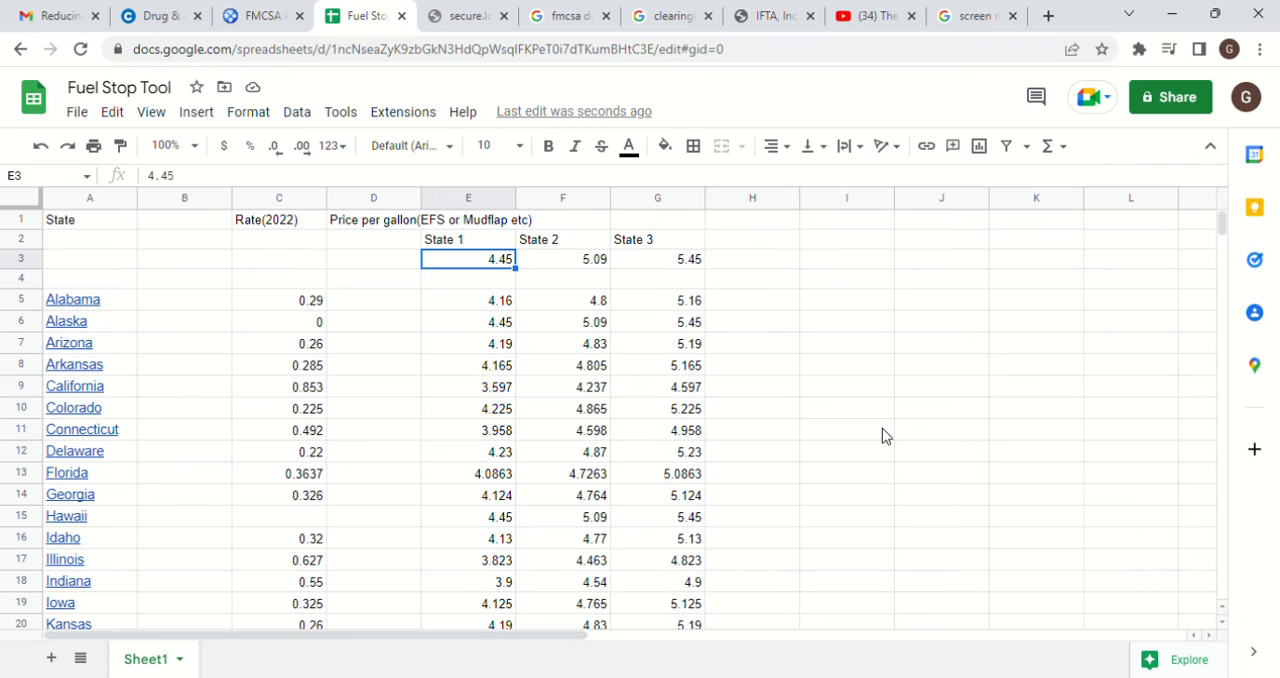
text(5)
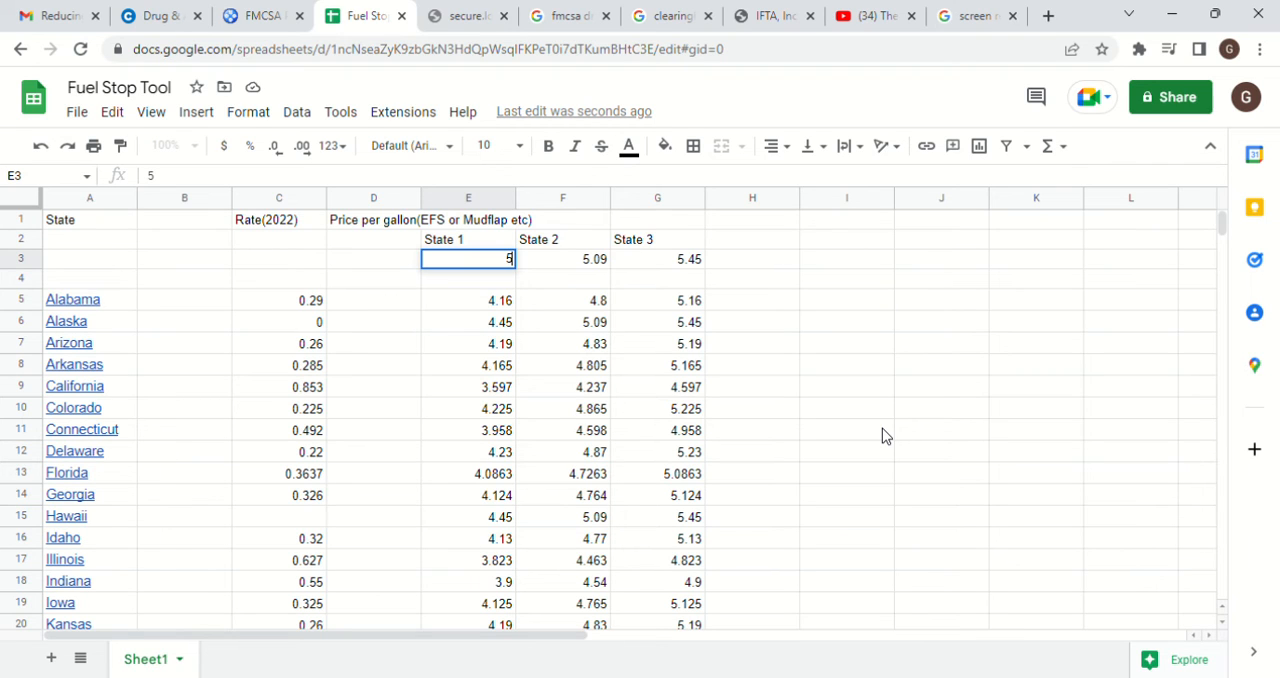
key(Tab)
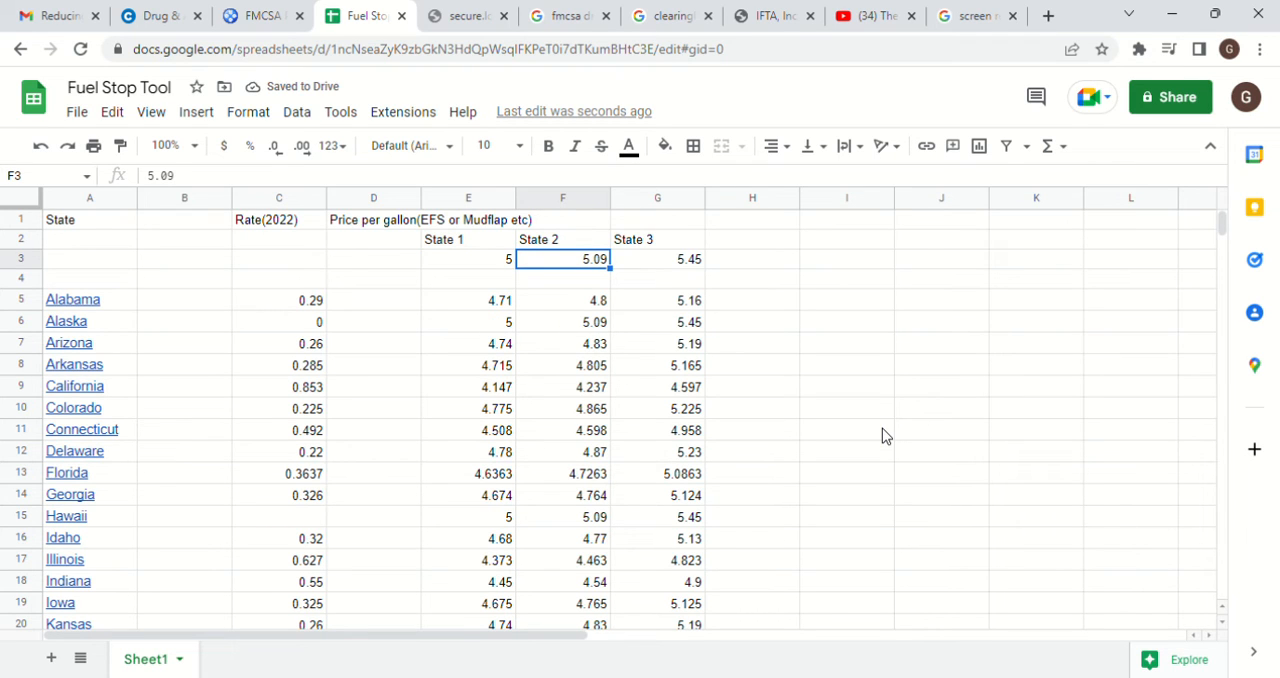
text(5)
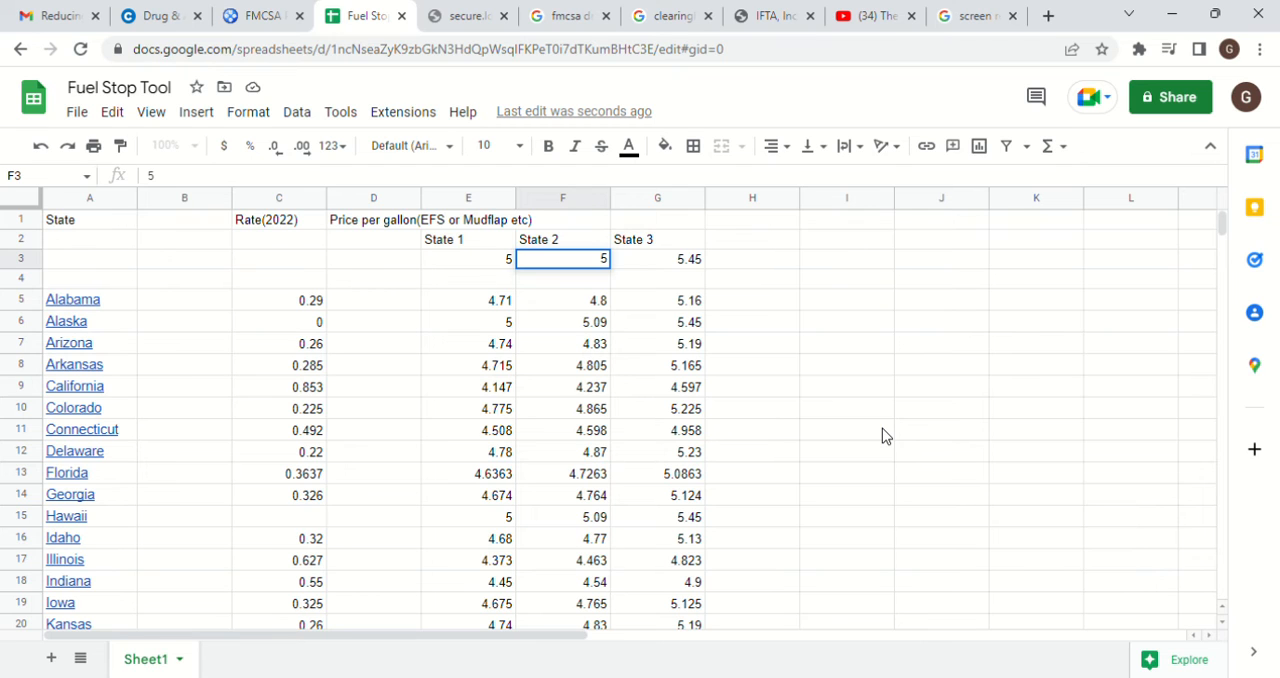
key(Tab)
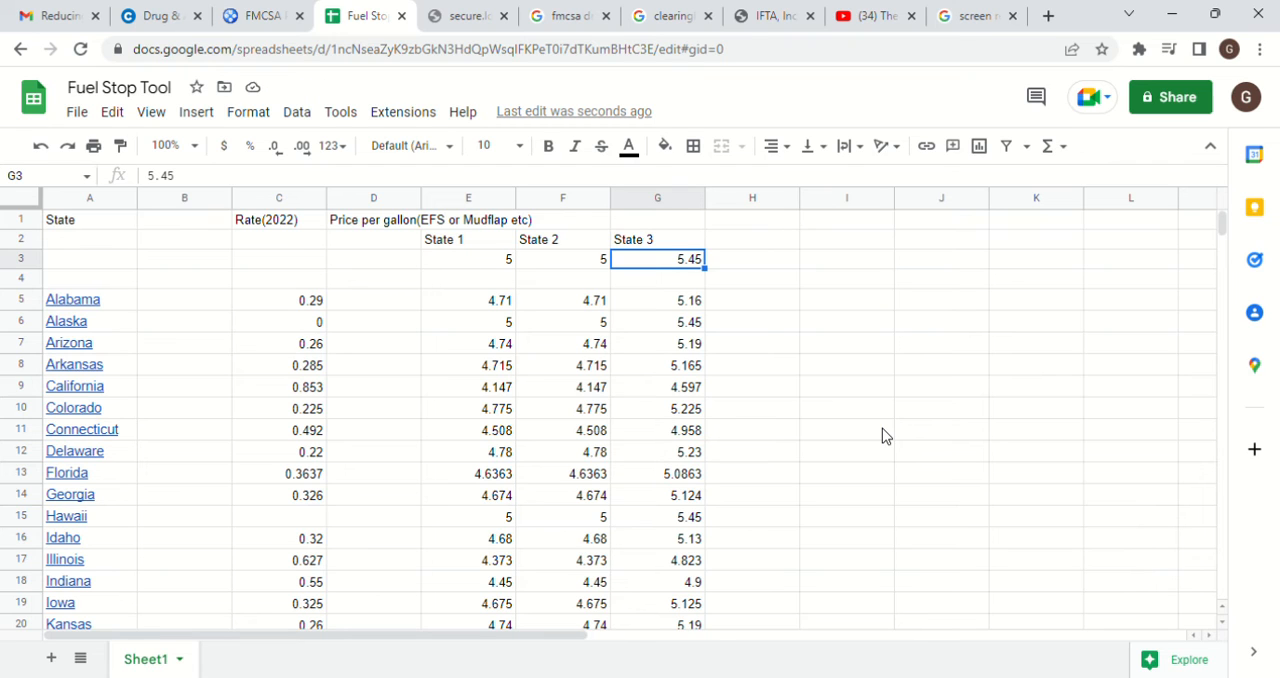
text(5)
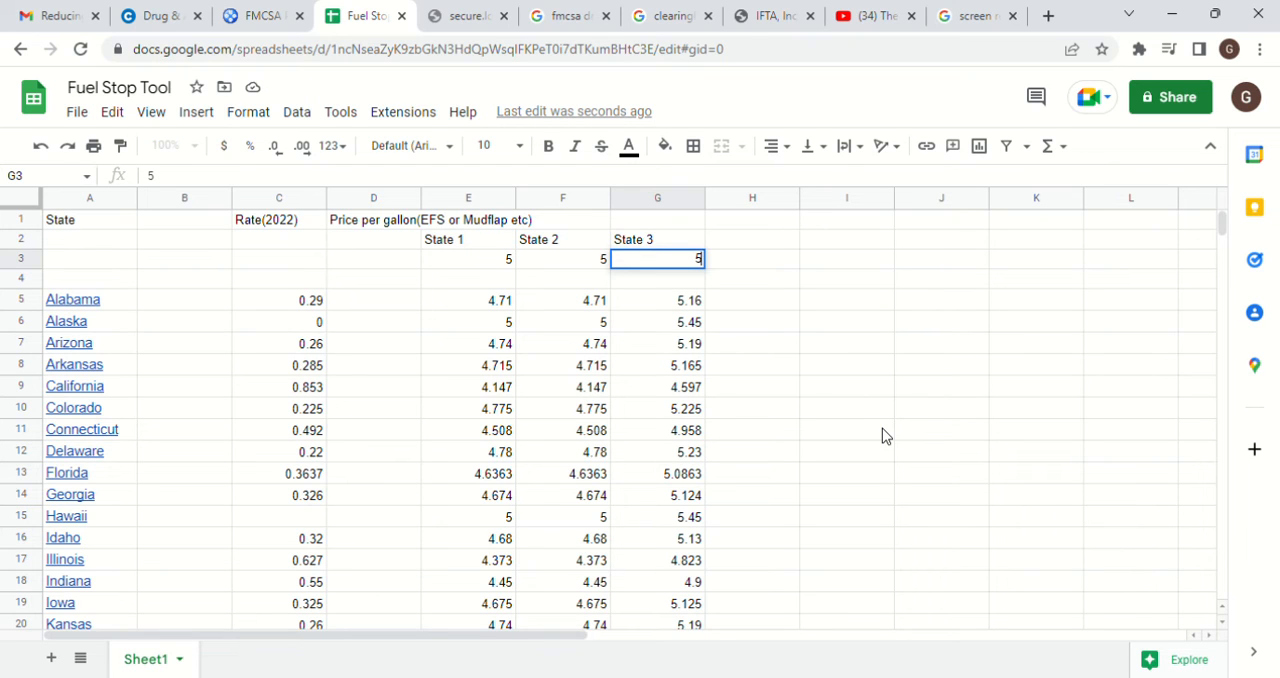
key(Return)
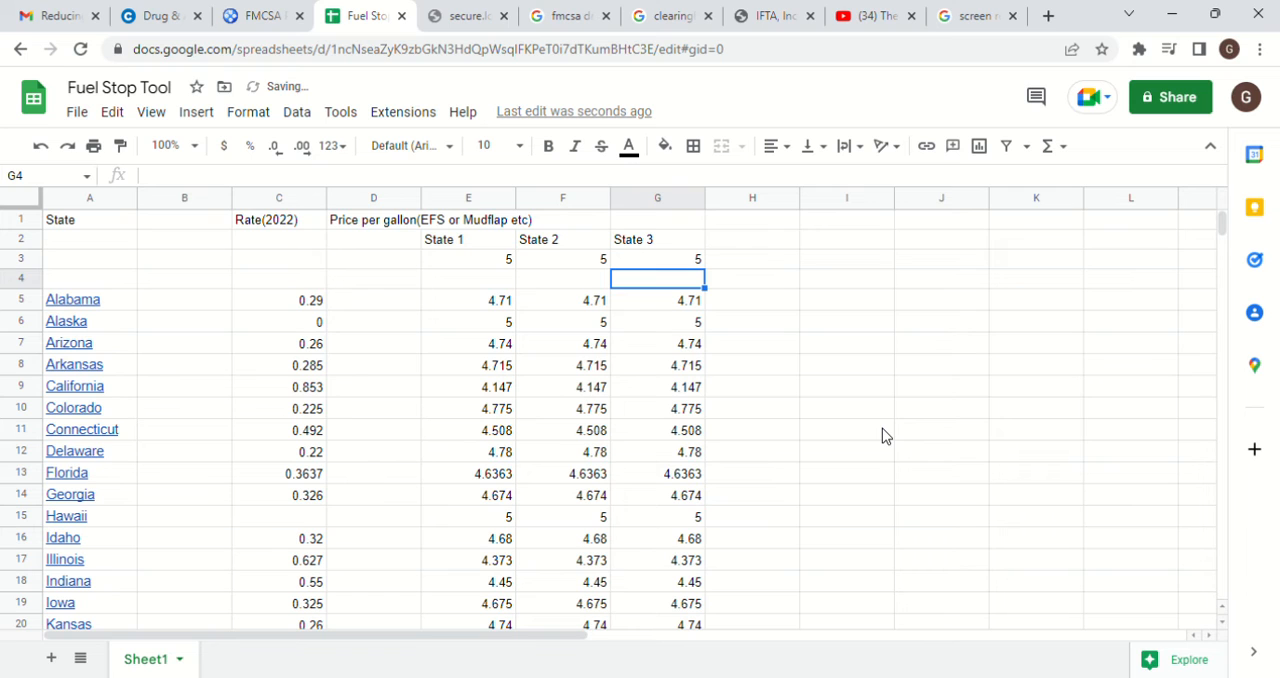
Compare the recalculated prices for Illinois and Indiana in rows 17 and 18
key(Down)
key(Down)
key(Down)
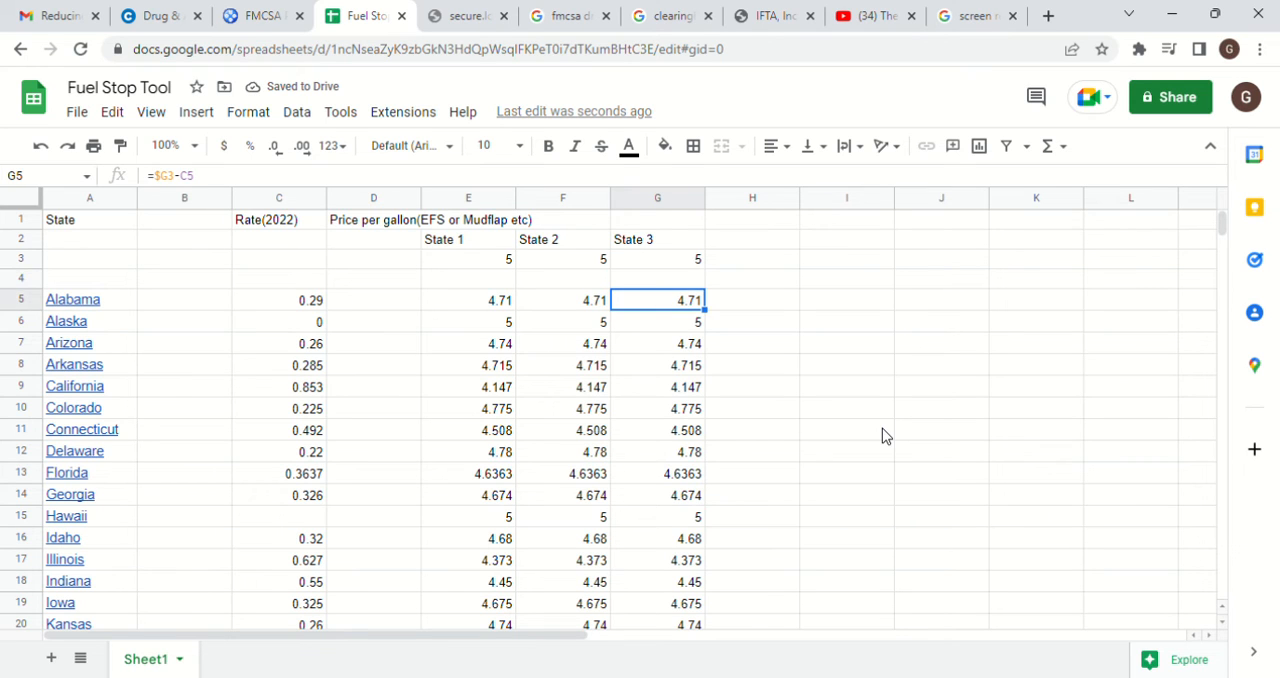
key(Down)
key(Down)
key(Down)
key(Down)
key(Down)
key(Down)
key(Down)
key(Down)
key(Down)
key(Down)
key(Down)
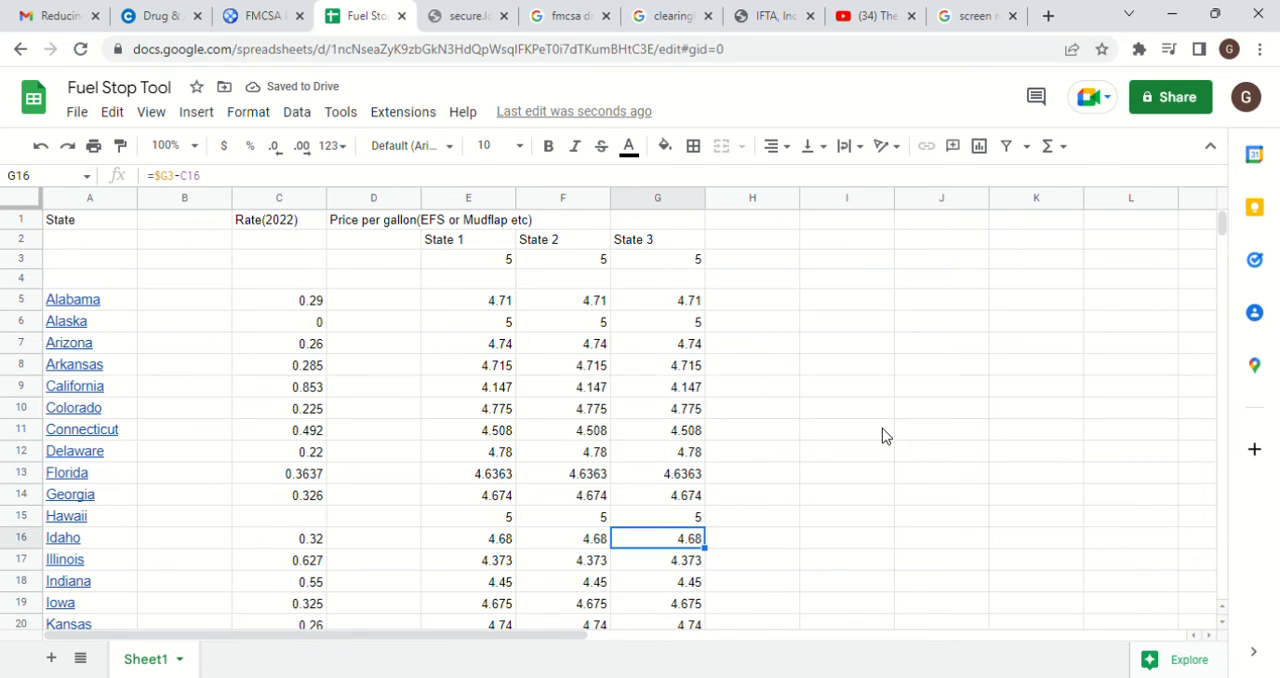
key(Up)
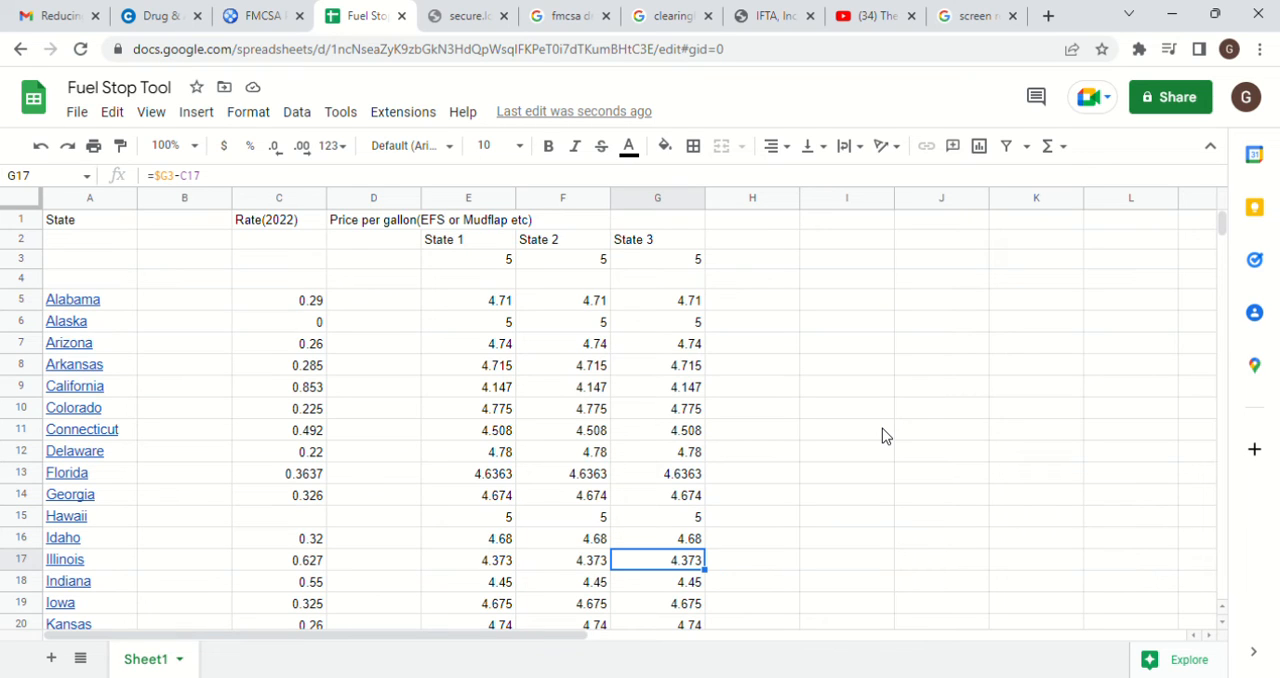
key(Down)
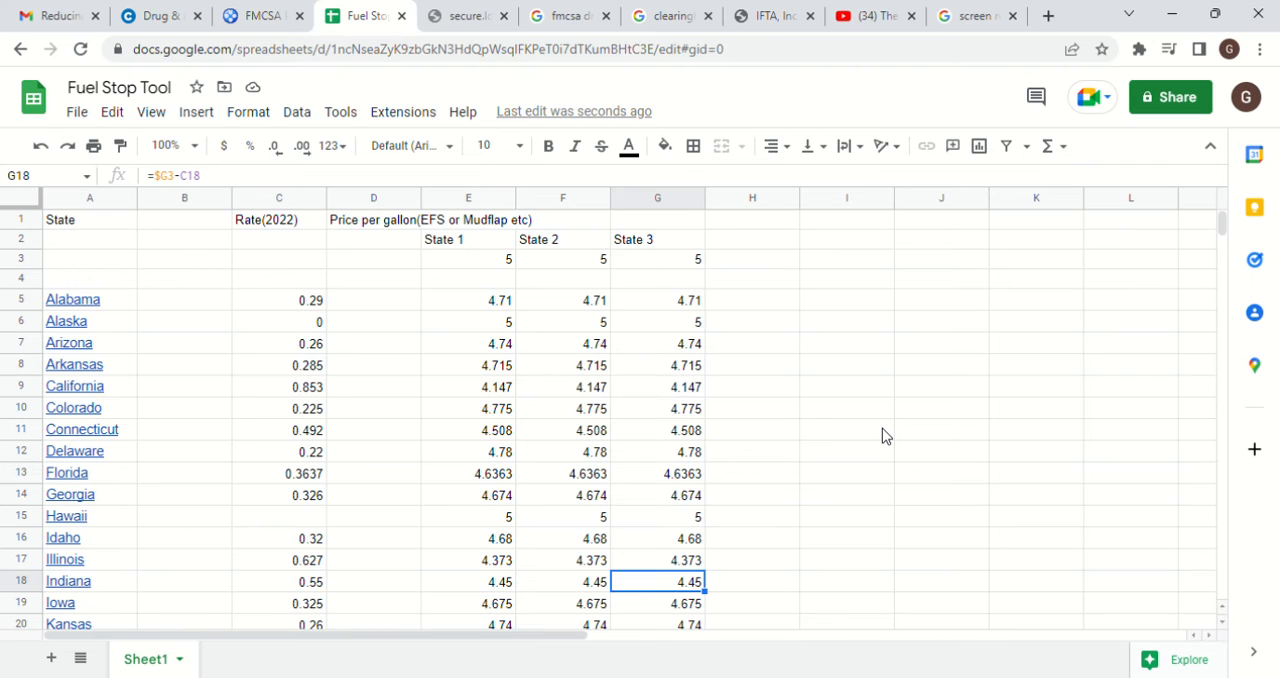
key(Up)
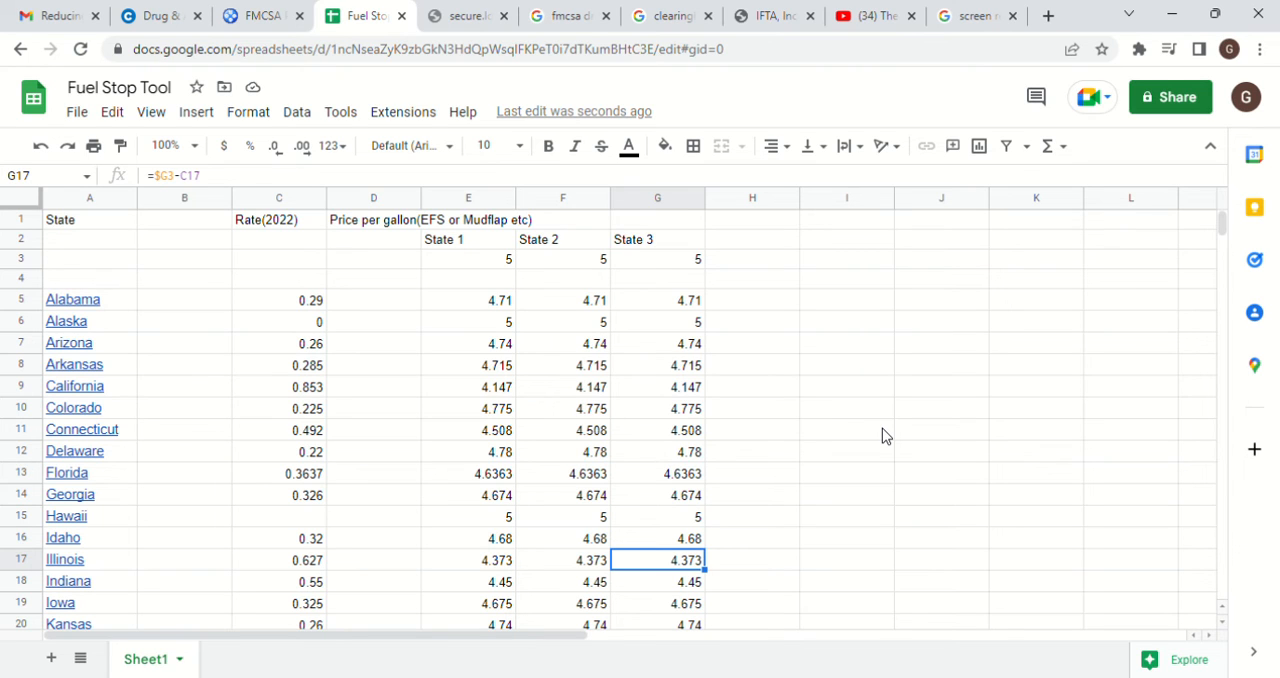
key(Left)
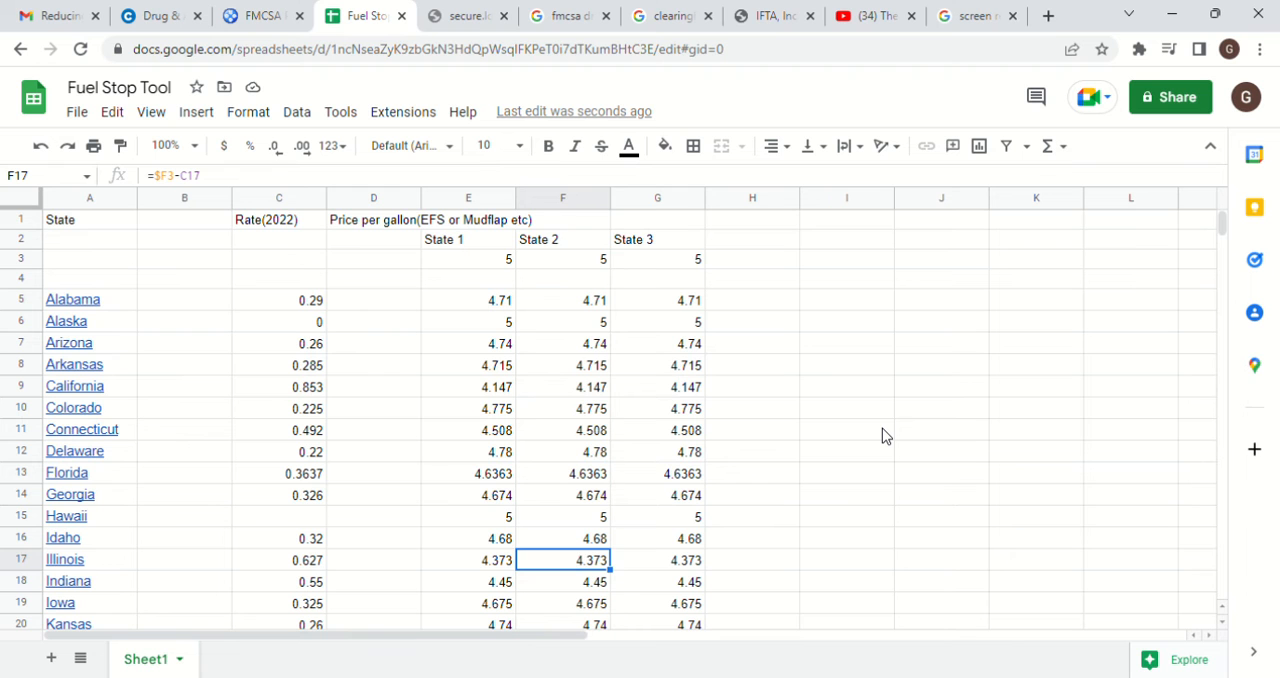
Examine the State 1 prices down the list to Wisconsin's price in cell E53
key(Down)
key(Left)
key(Down)
key(Down)
key(Down)
key(Down)
key(Down)
key(Down)
key(Down)
key(Down)
key(Down)
key(Down)
key(Down)
key(Down)
key(Down)
key(Down)
key(Down)
key(Down)
key(Down)
key(Down)
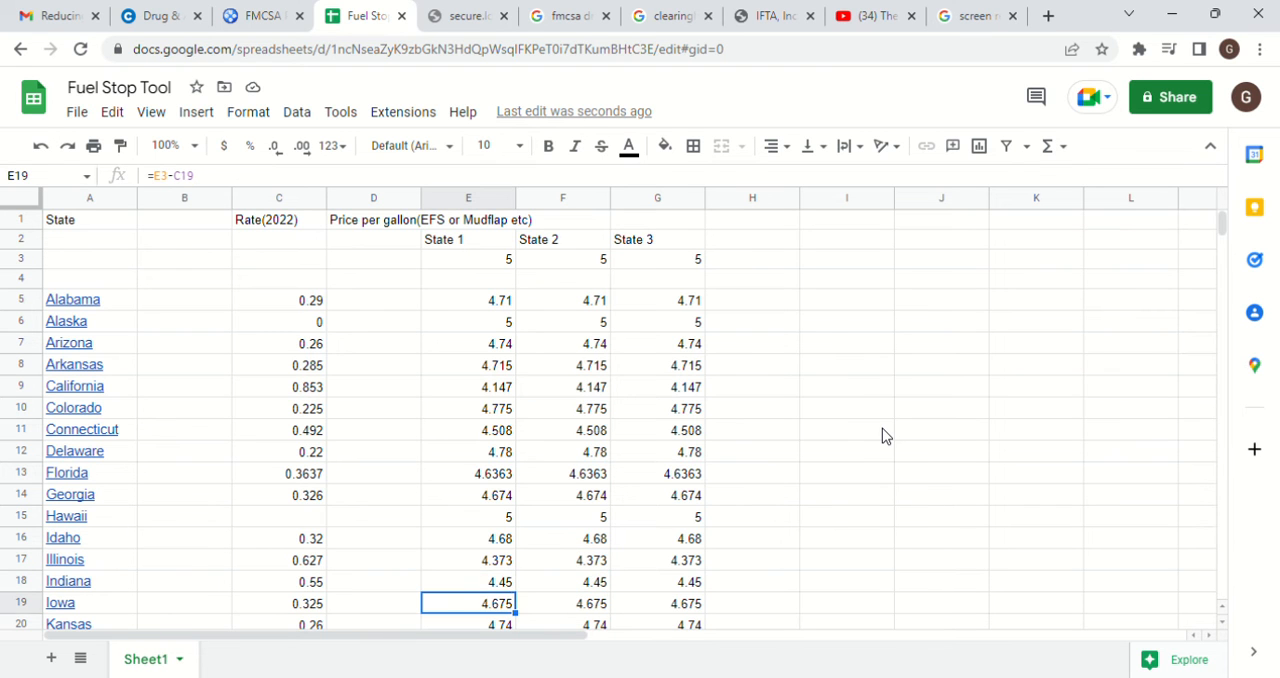
key(Down)
key(Down)
key(Down)
key(Down)
key(Down)
key(Down)
key(Down)
key(Down)
key(Down)
key(Down)
key(Down)
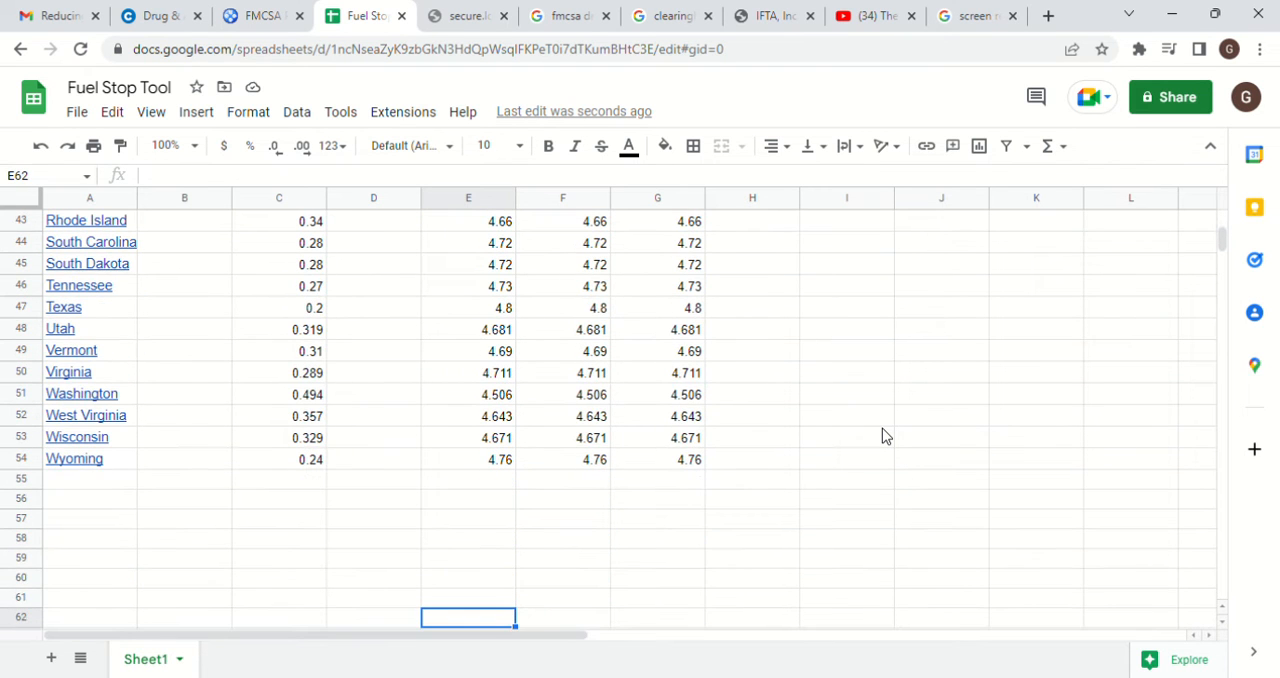
key(Up)
key(Up)
key(Up)
key(Up)
key(Up)
key(Up)
key(Up)
key(Up)
key(Up)
key(Up)
key(Up)
key(Up)
key(Down)
key(Down)
key(Down)
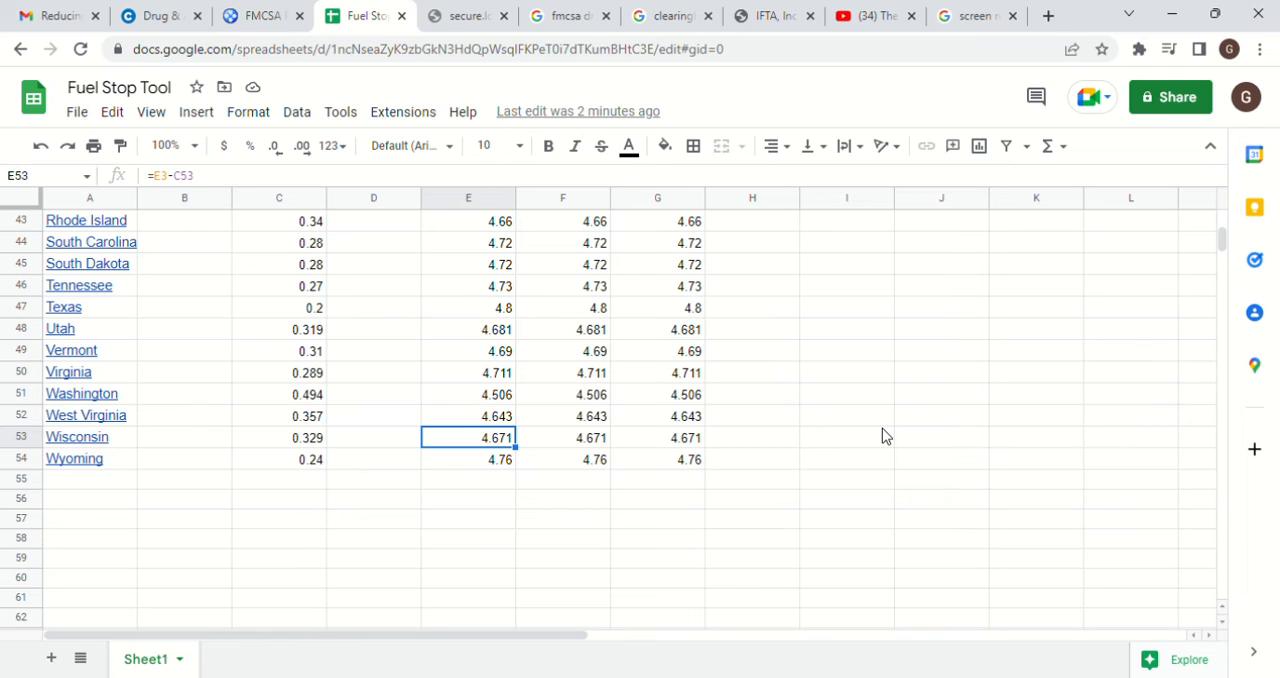
Examine the State 2 prices from Wisconsin up to Illinois, and the 2022 tax rates of Illinois and Indiana in C17 and C18
key(Right)
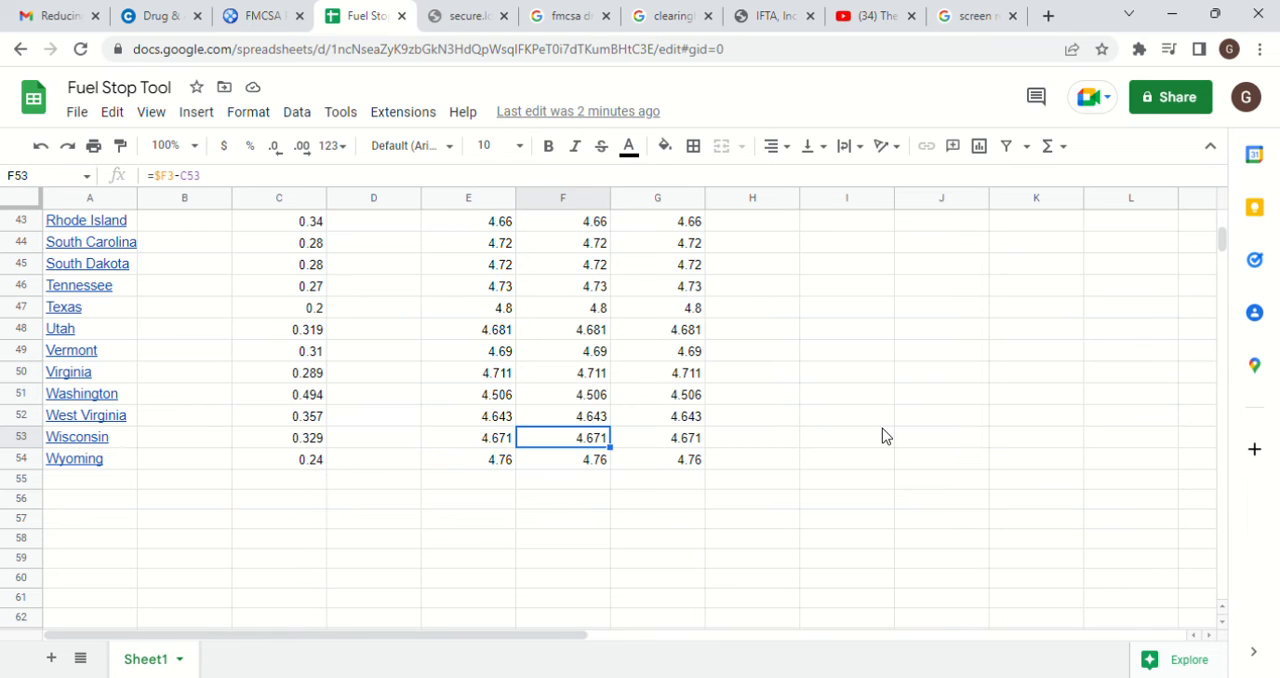
key(Up)
key(Up)
key(Up)
key(Up)
key(Up)
key(Up)
key(Up)
key(Up)
key(Up)
key(Up)
key(Up)
key(Up)
key(Up)
key(Up)
key(Up)
key(Up)
key(Up)
key(Up)
key(Up)
key(Up)
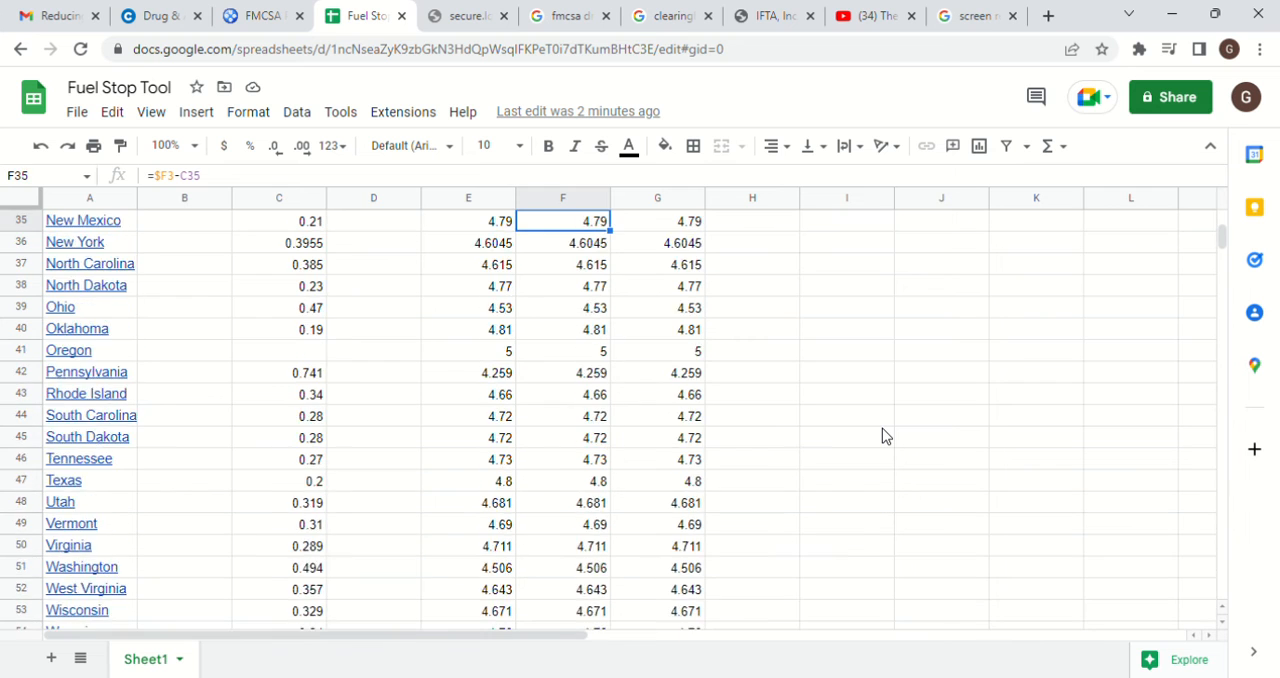
key(Up)
key(Up)
key(Up)
key(Up)
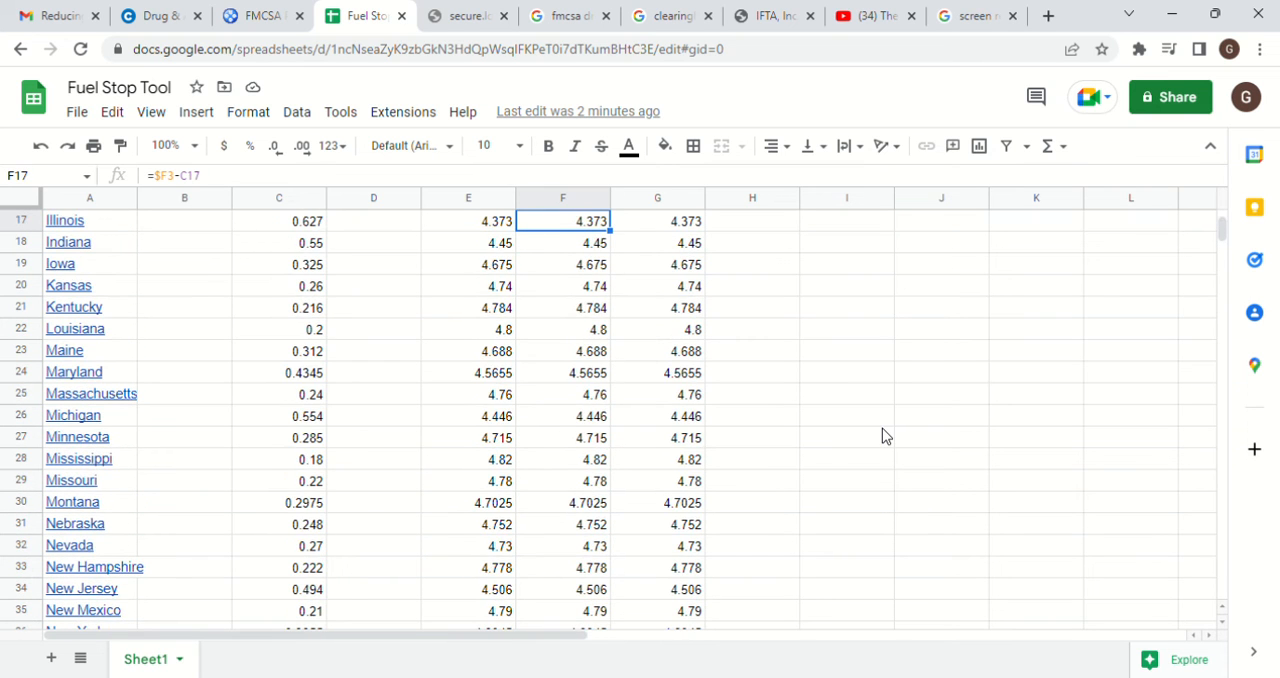
key(Down)
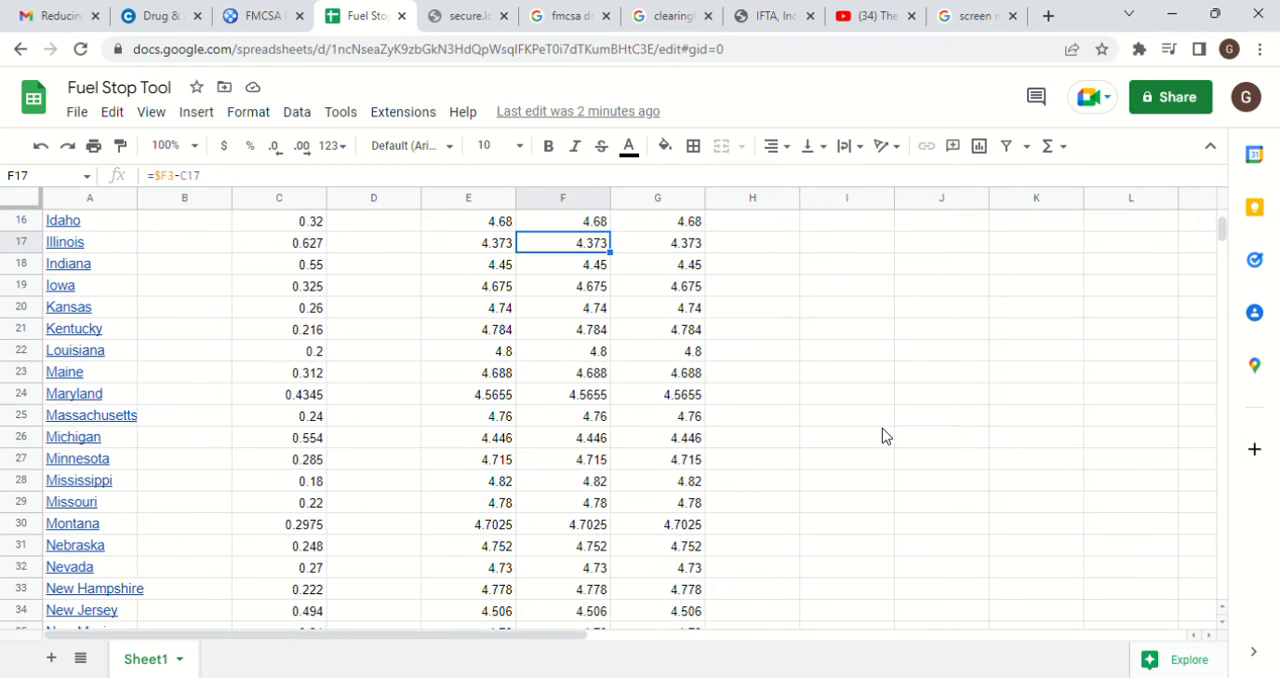
key(Left)
key(Left)
key(Left)
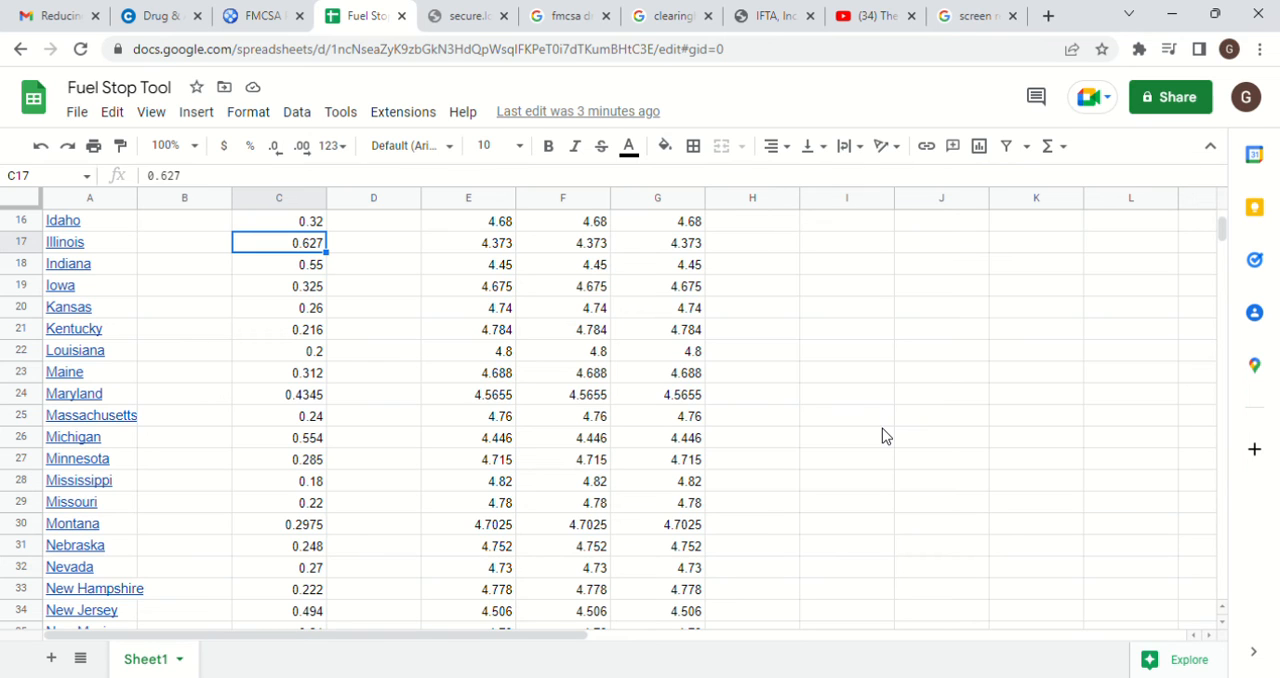
key(Down)
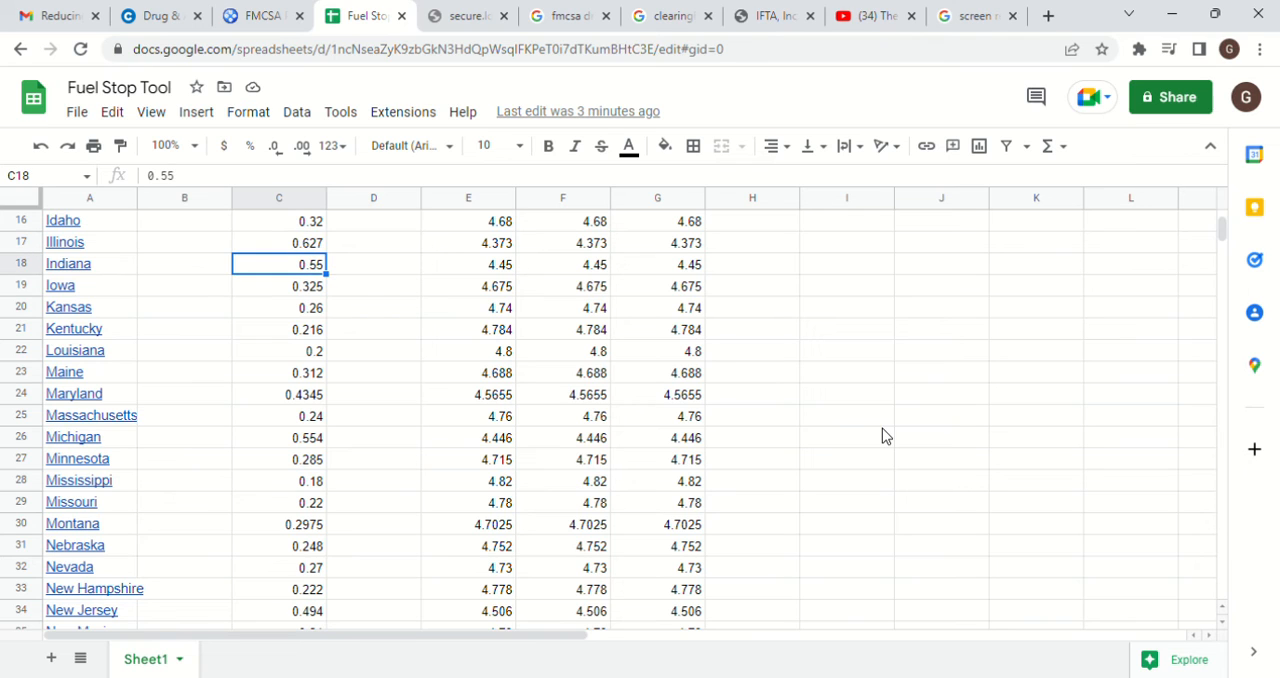